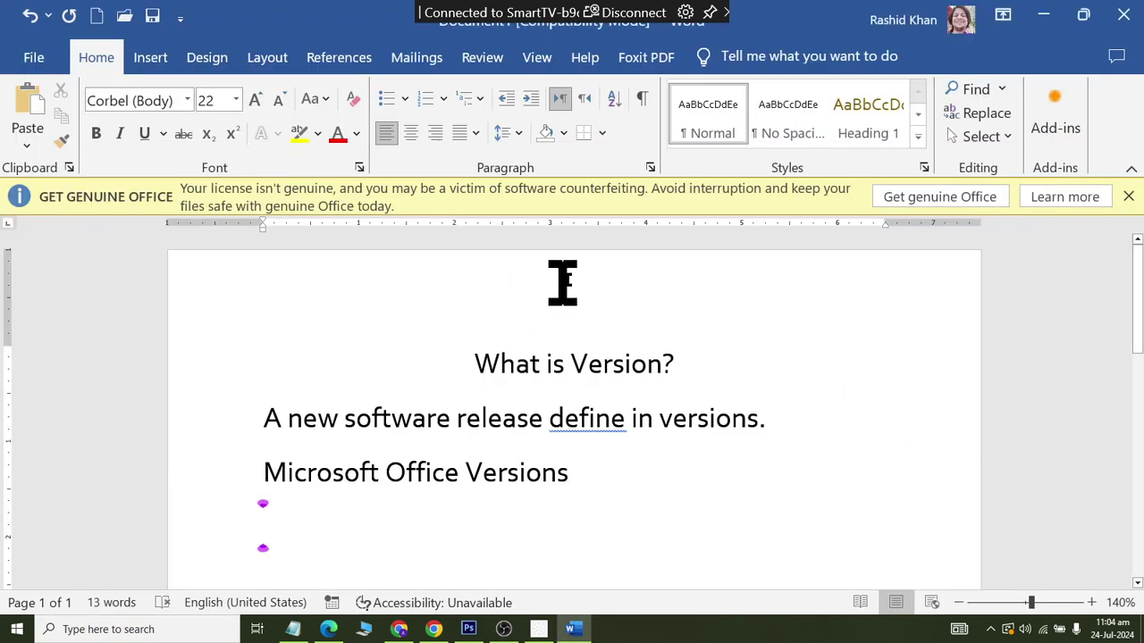
# Step: Close the Get Genuine Office licence bar and shrink Word to a smaller window
pyautogui.click(1129, 197)
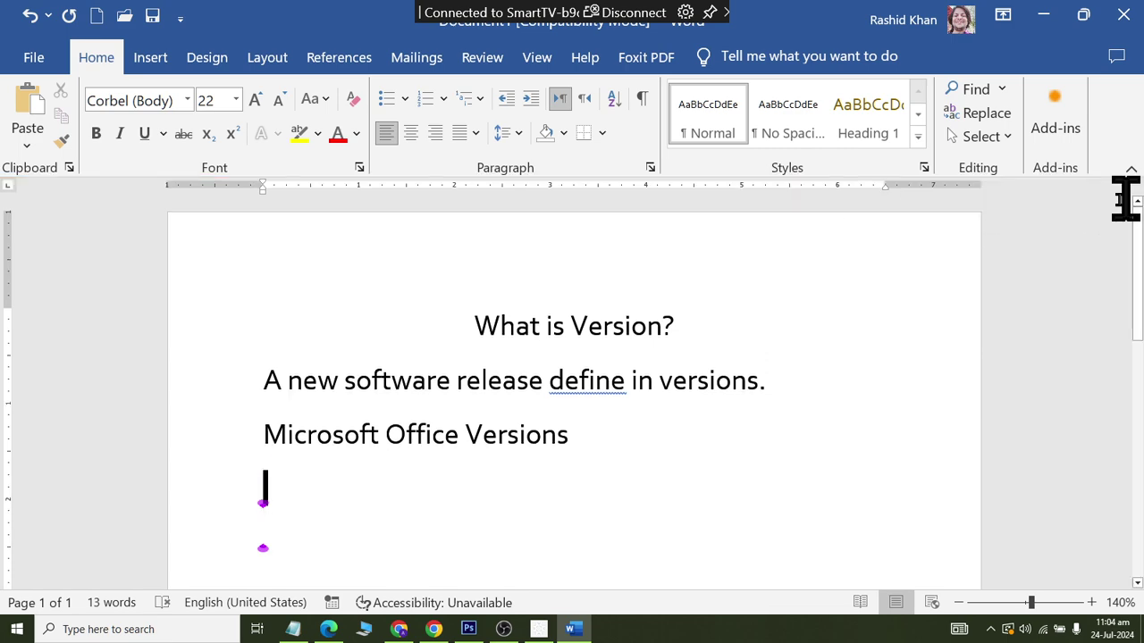
pyautogui.doubleClick(342, 5)
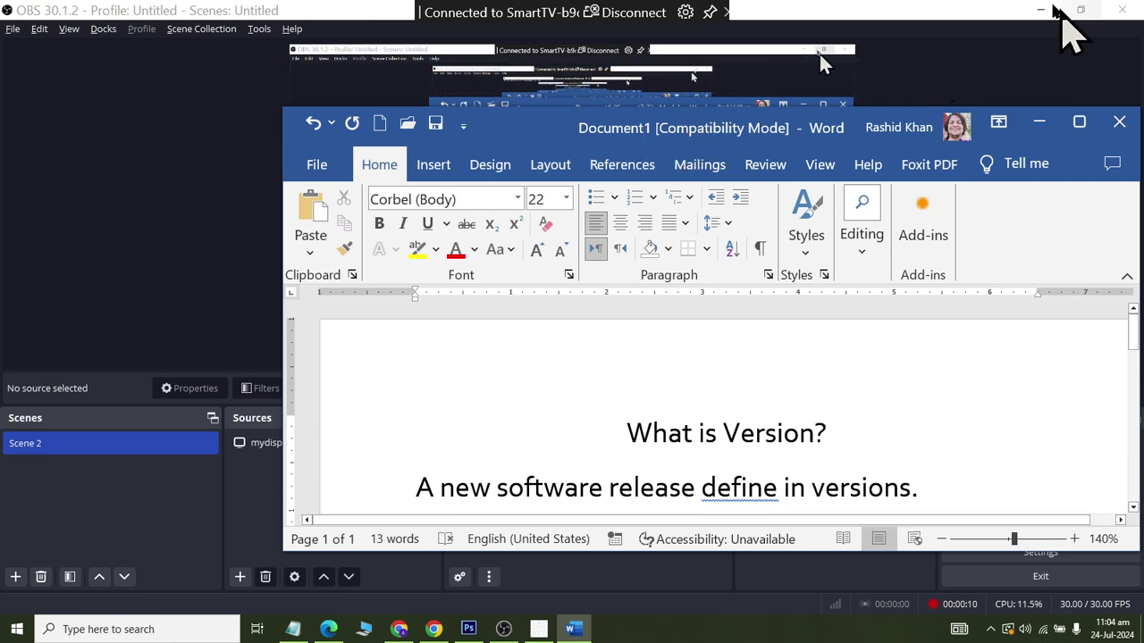
# Step: Minimize the recording, browser, settings and notes windows behind Word to clear the desktop
pyautogui.click(1039, 11)
pyautogui.click(961, 18)
pyautogui.click(1015, 23)
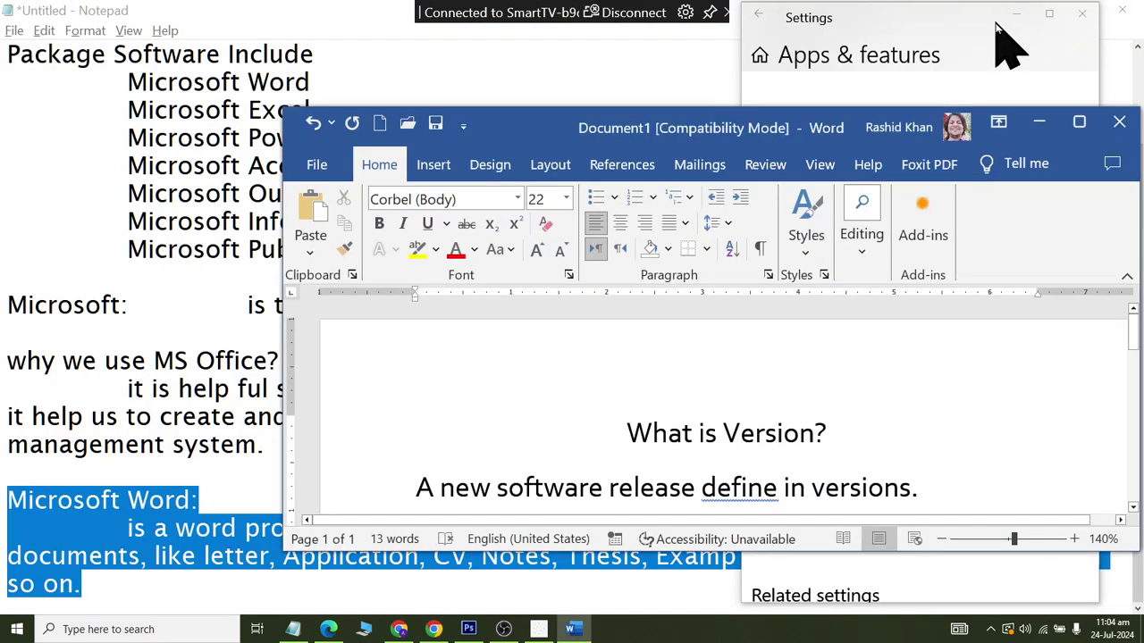
pyautogui.click(1015, 18)
pyautogui.click(1039, 14)
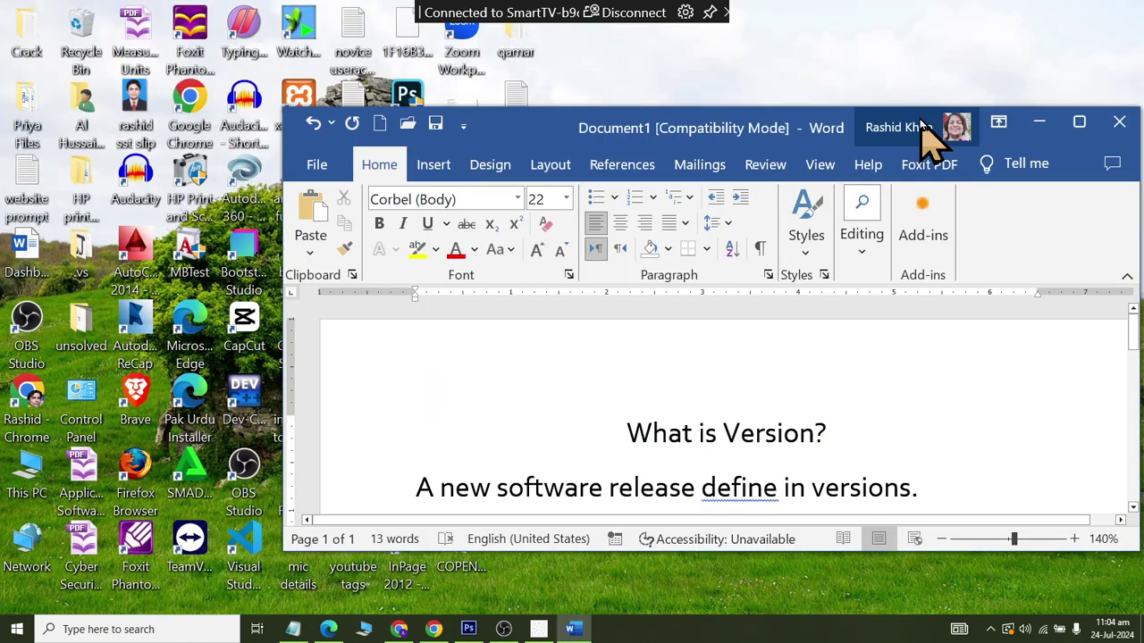
# Step: Maximize Word, restore it to a smaller window, and briefly view the Quick Access Toolbar options
pyautogui.doubleClick(839, 127)
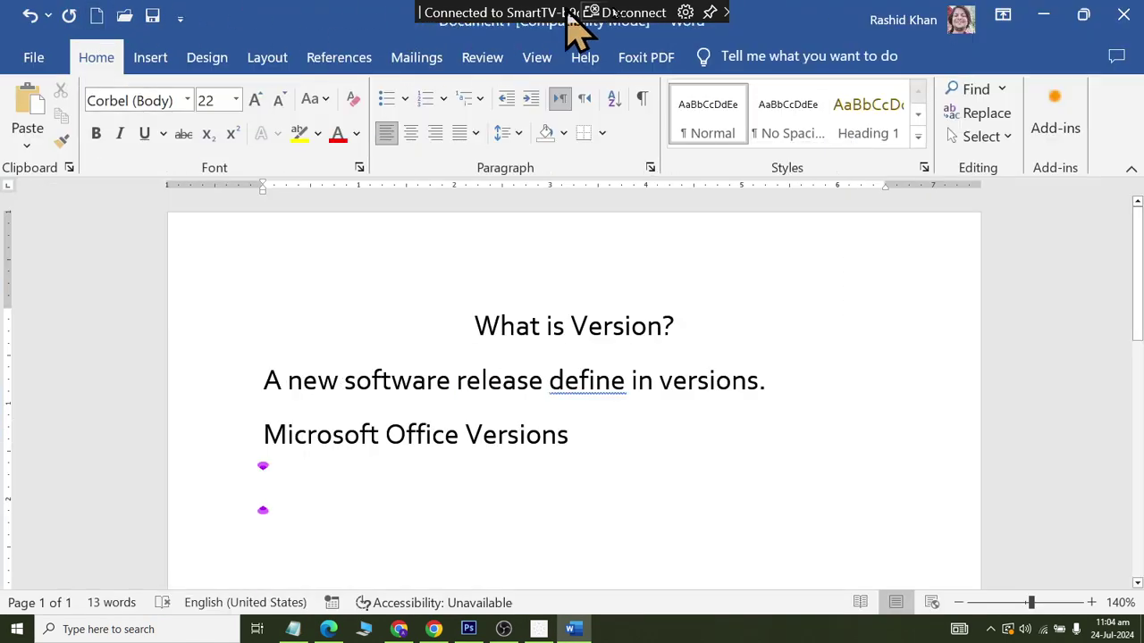
pyautogui.doubleClick(828, 11)
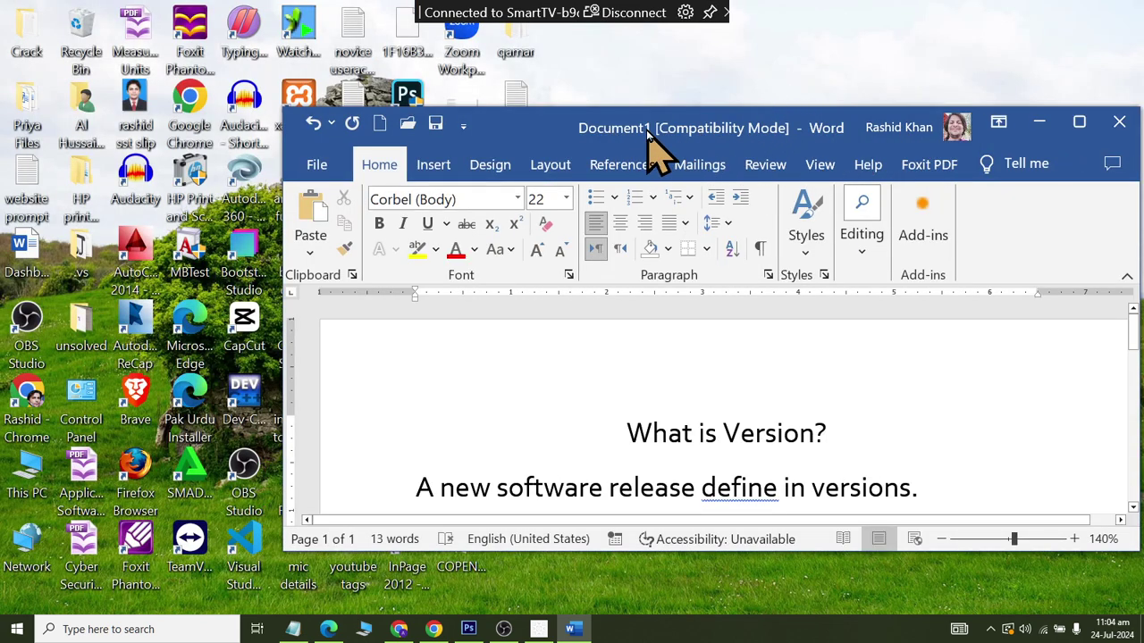
pyautogui.click(463, 126)
pyautogui.click(464, 126)
pyautogui.click(318, 166)
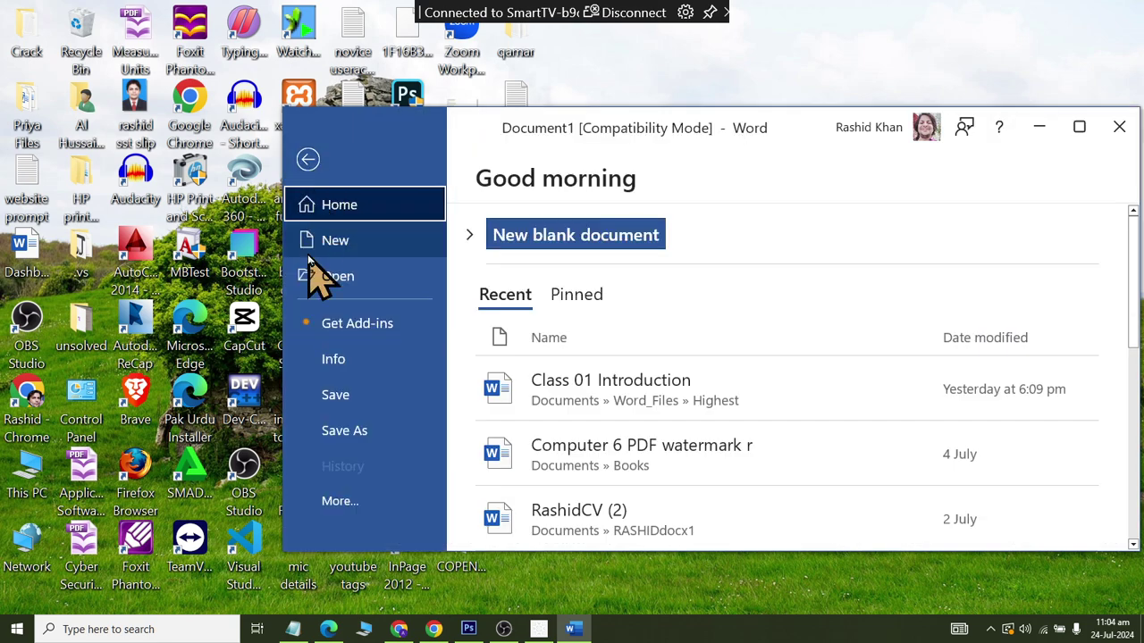
pyautogui.click(308, 159)
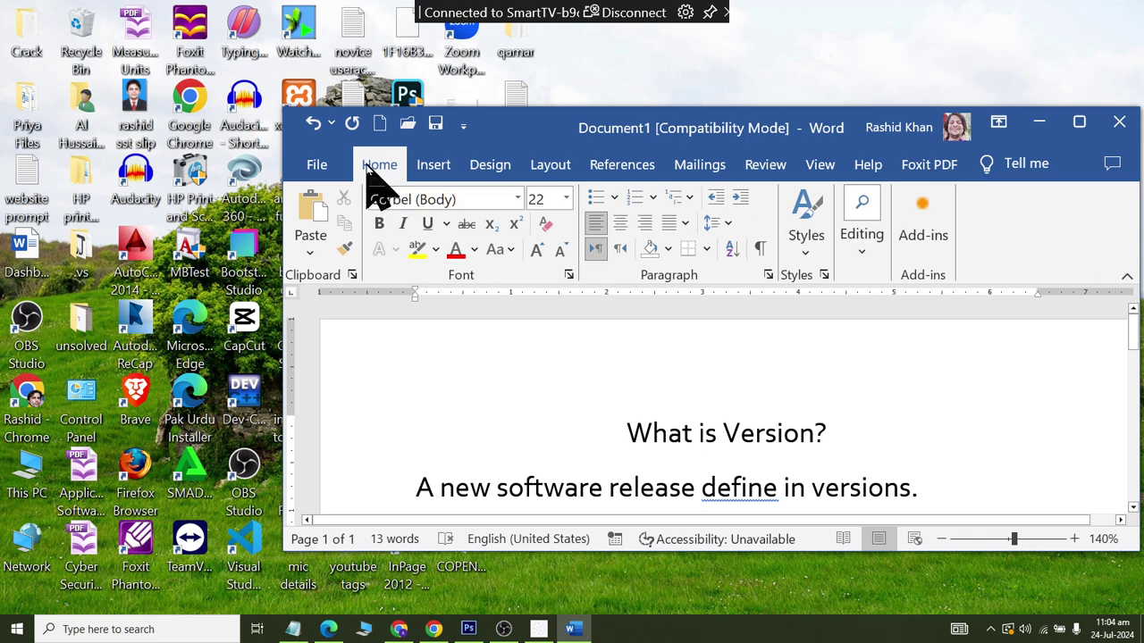
pyautogui.click(438, 162)
pyautogui.click(487, 167)
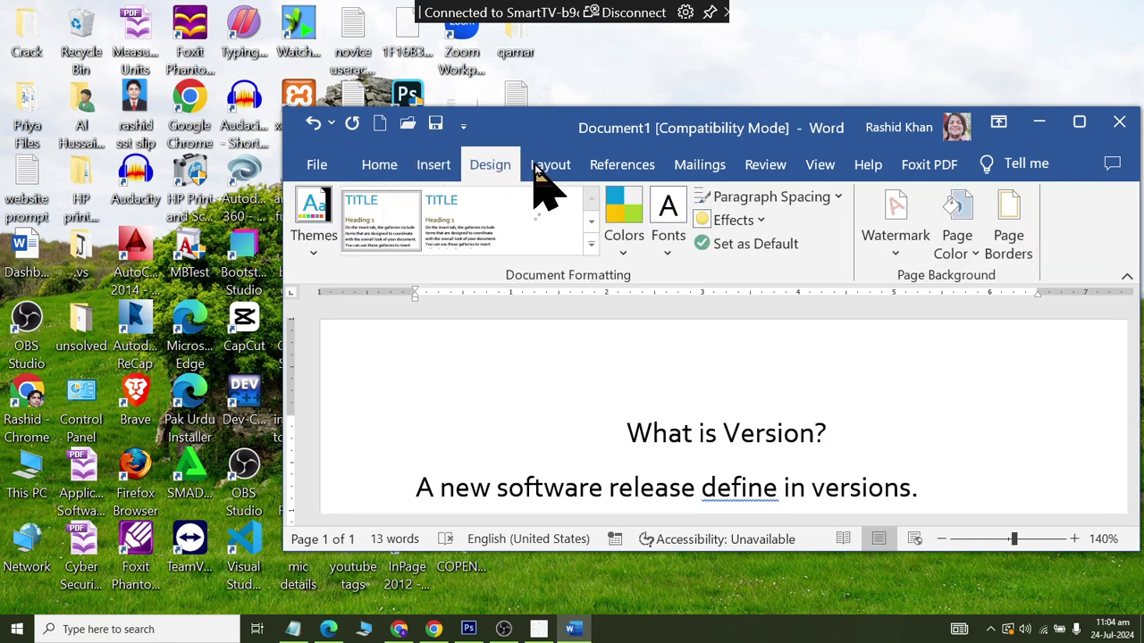
pyautogui.click(545, 168)
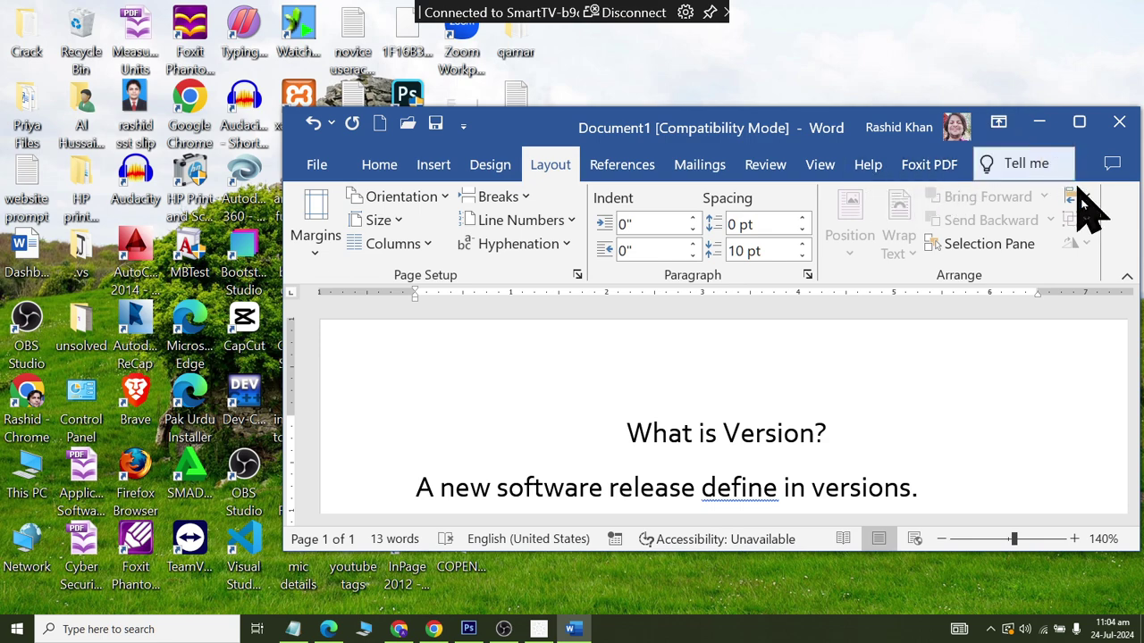
pyautogui.click(1127, 282)
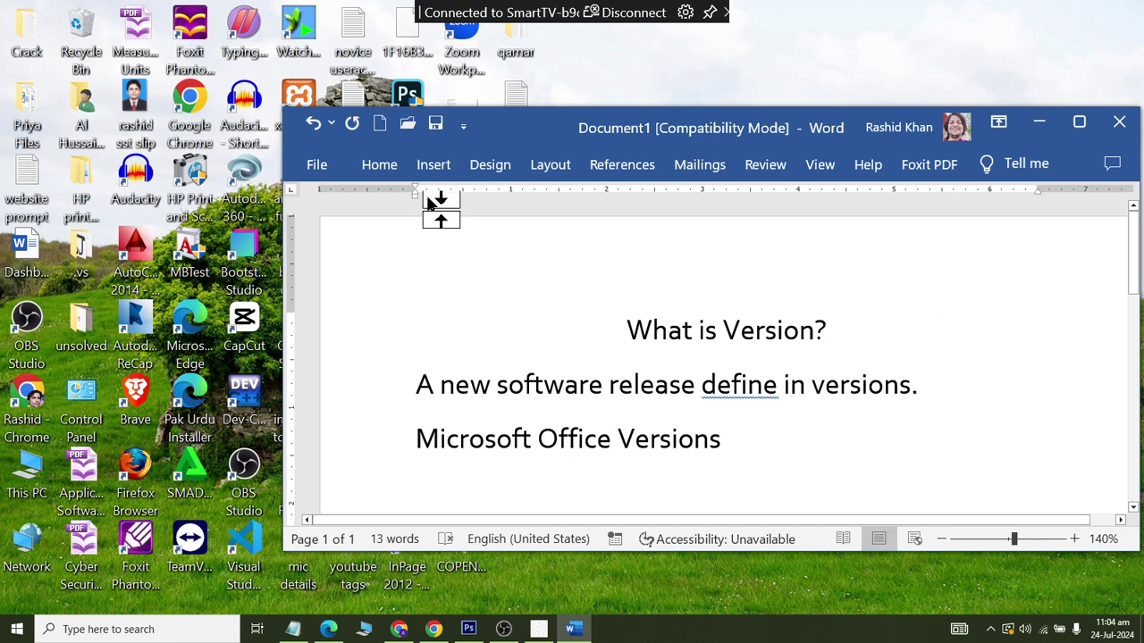
pyautogui.click(381, 168)
pyautogui.click(582, 438)
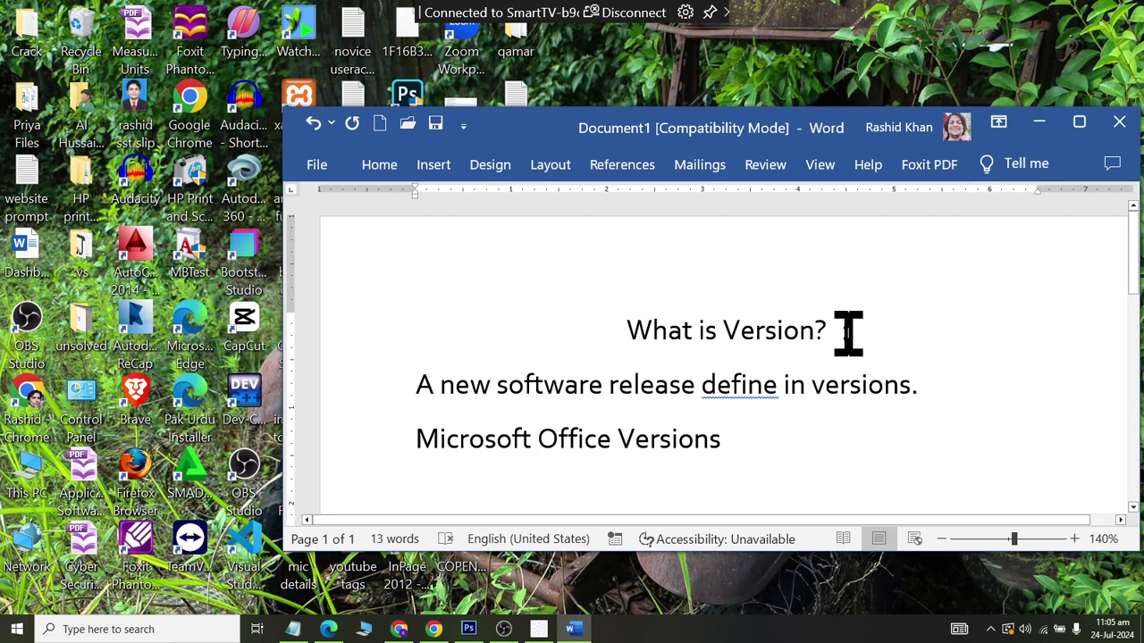
pyautogui.click(1001, 121)
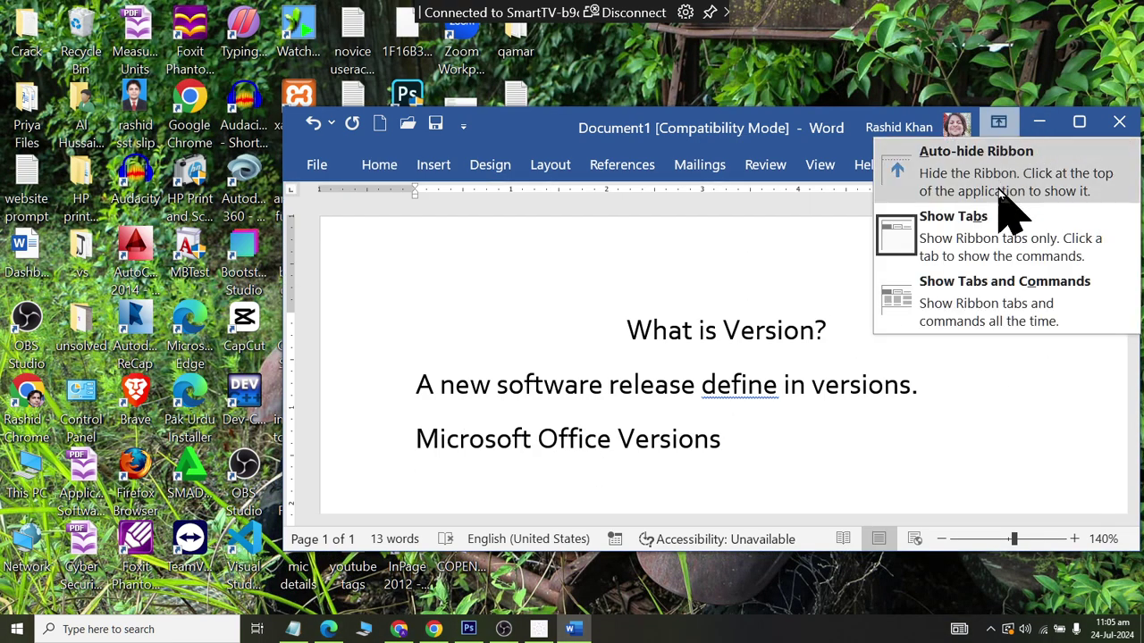
pyautogui.click(1008, 323)
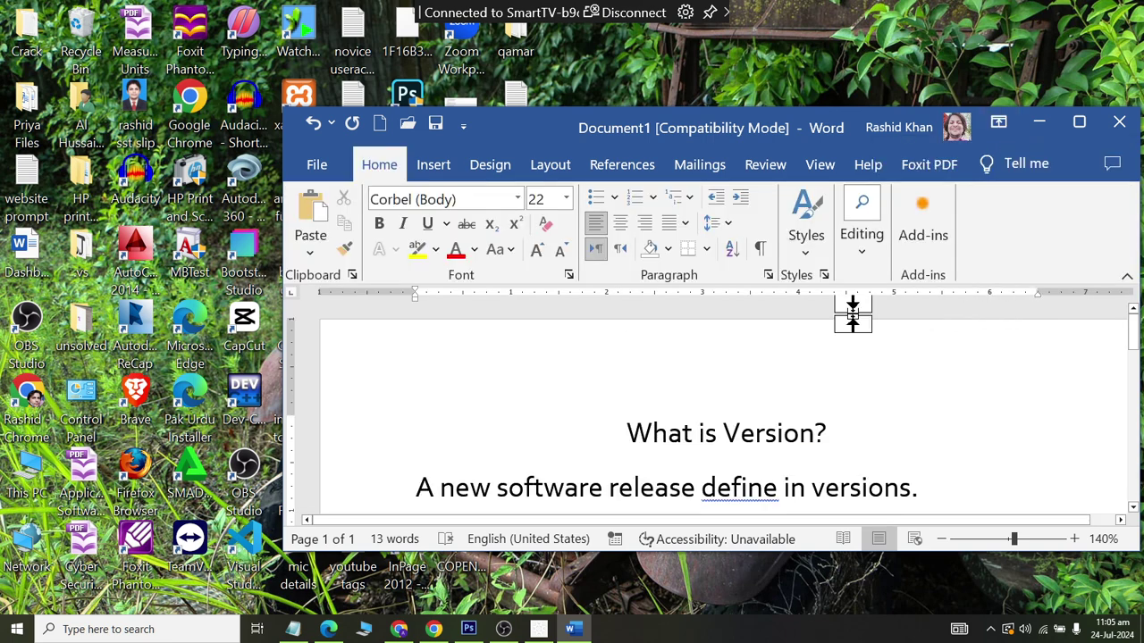
# Step: Start Save As and browse for a save location on this computer
pyautogui.click(311, 170)
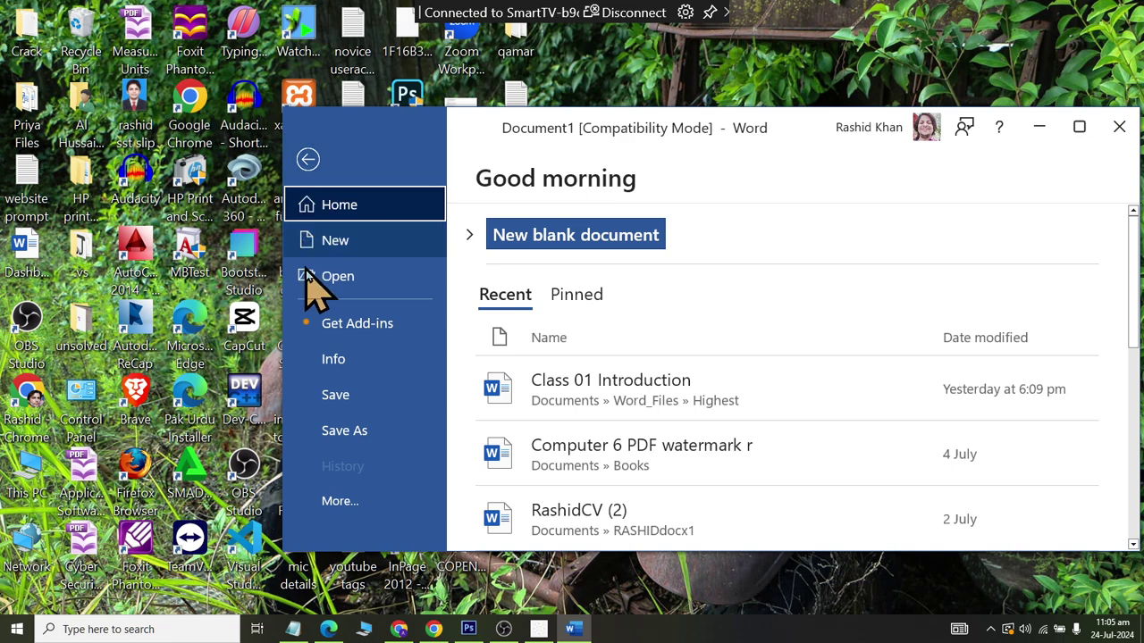
pyautogui.click(324, 422)
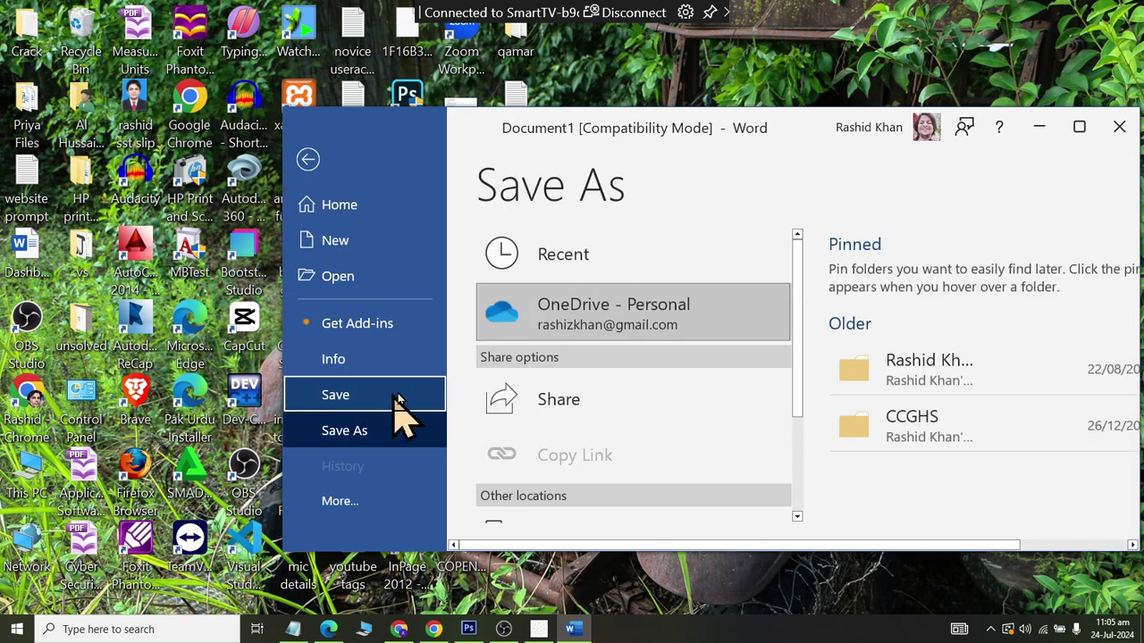
pyautogui.scroll(-3, 590, 437)
pyautogui.click(587, 498)
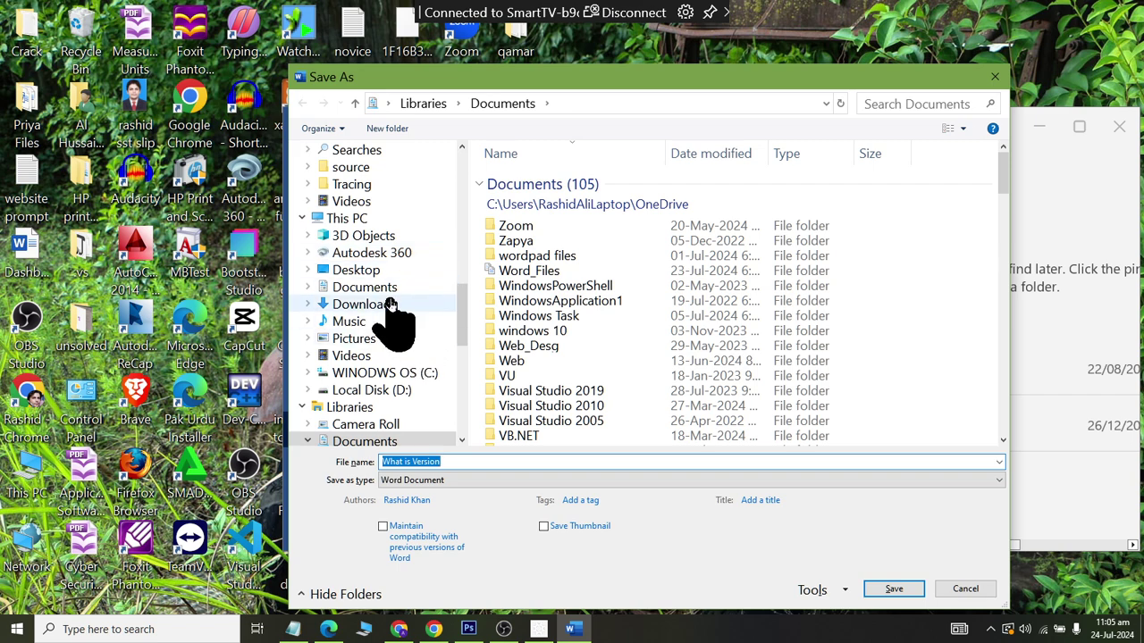
# Step: Go to Documents > Word_Files and create a new folder there
pyautogui.click(365, 288)
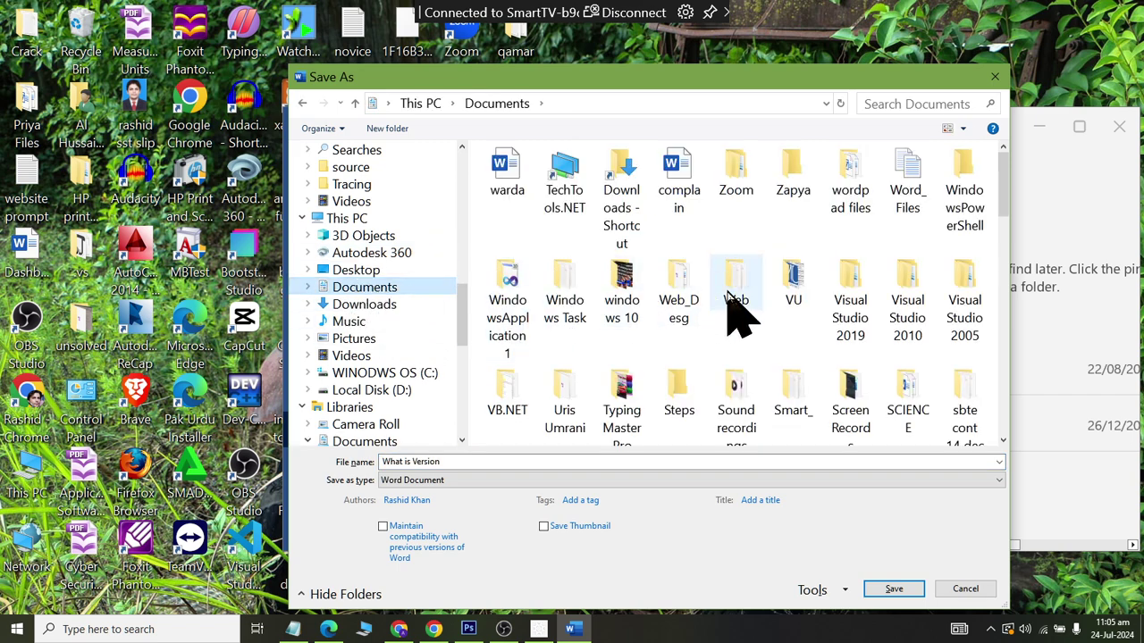
pyautogui.click(731, 303)
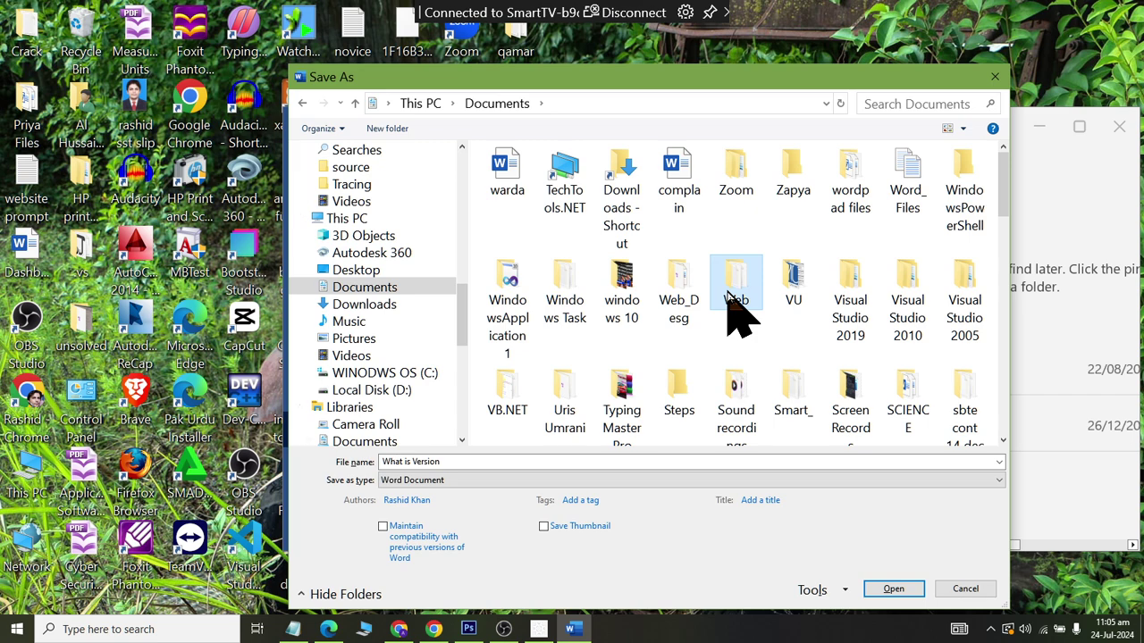
pyautogui.press('w')
pyautogui.press('o')
pyautogui.press('Right')
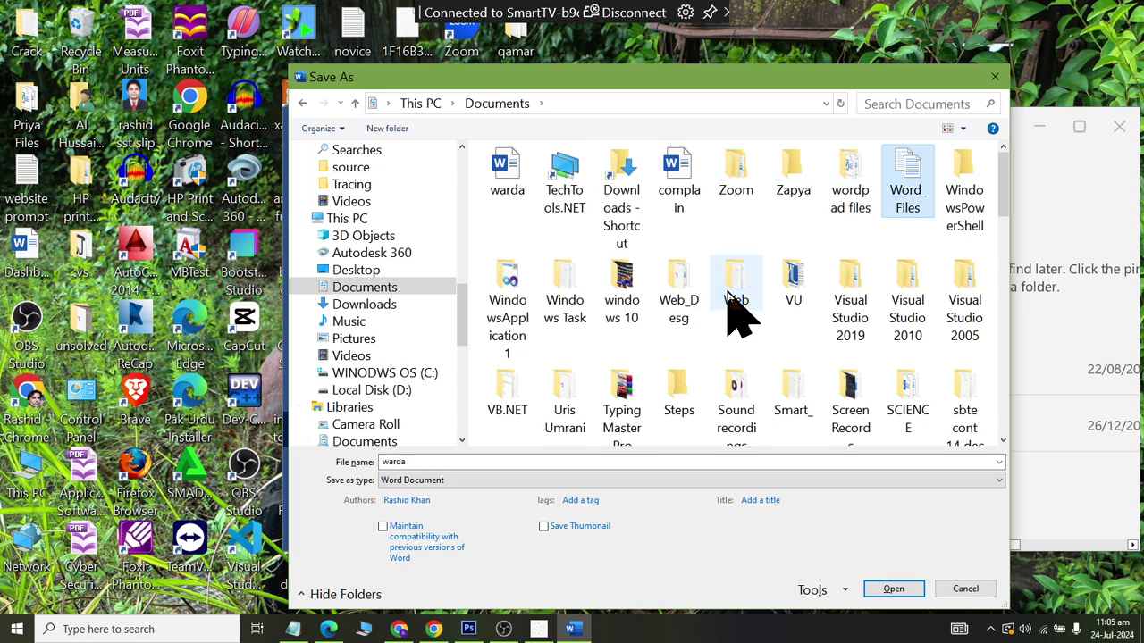
pyautogui.press('Return')
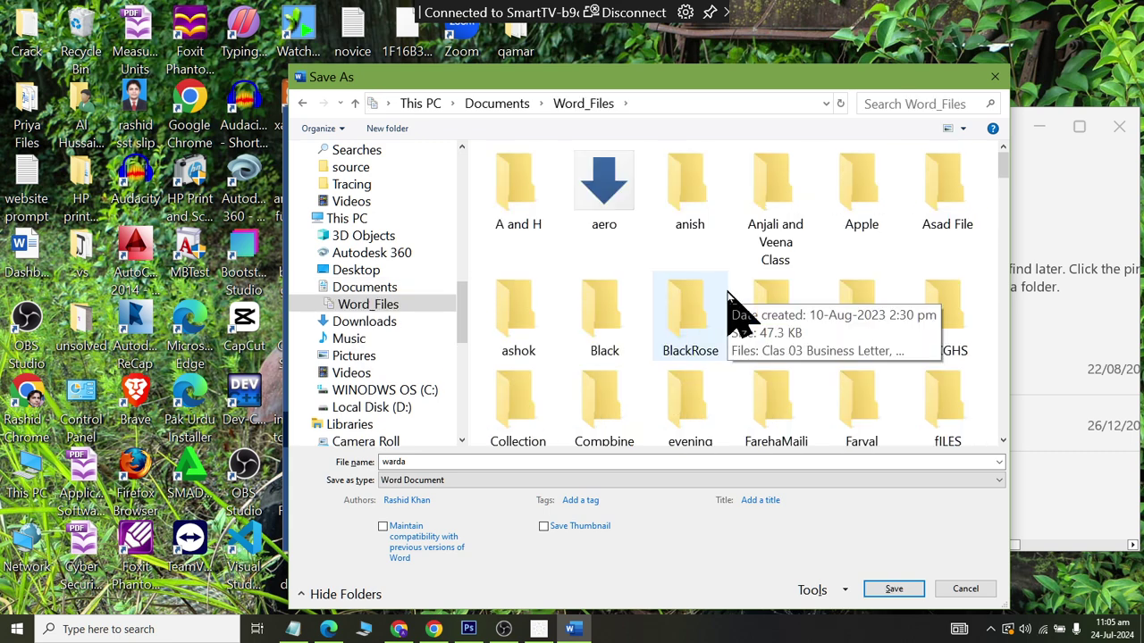
pyautogui.hotkey('ctrl', 'shift', 'n')
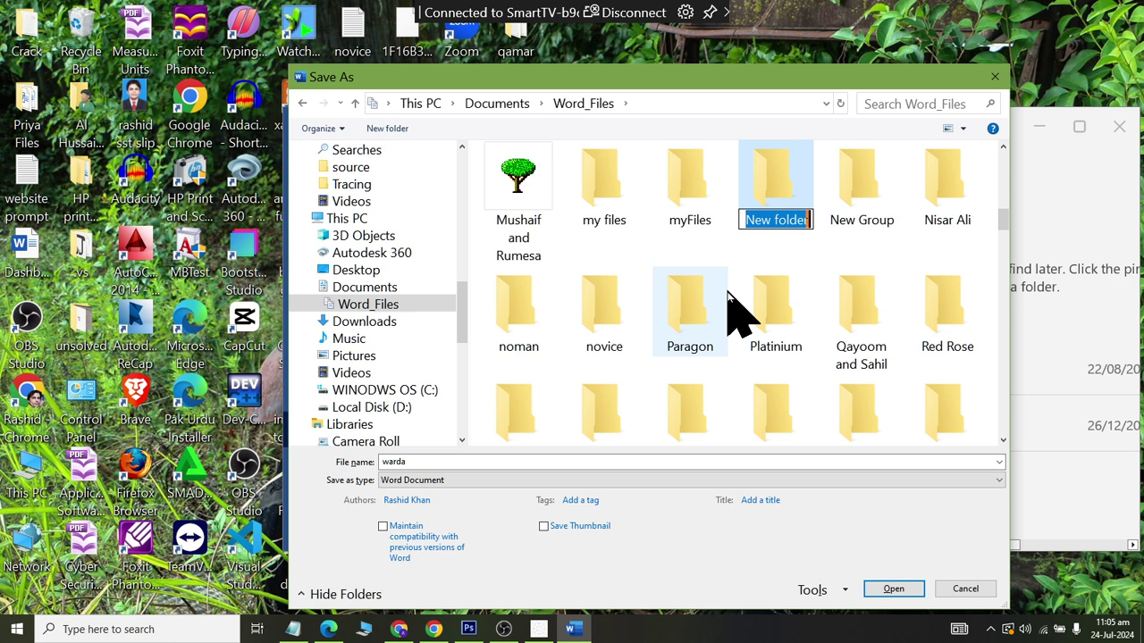
# Step: Name the new folder Origin, open it, and enter 'Class 01 Interface introduction' as the file name
pyautogui.write('Ori')
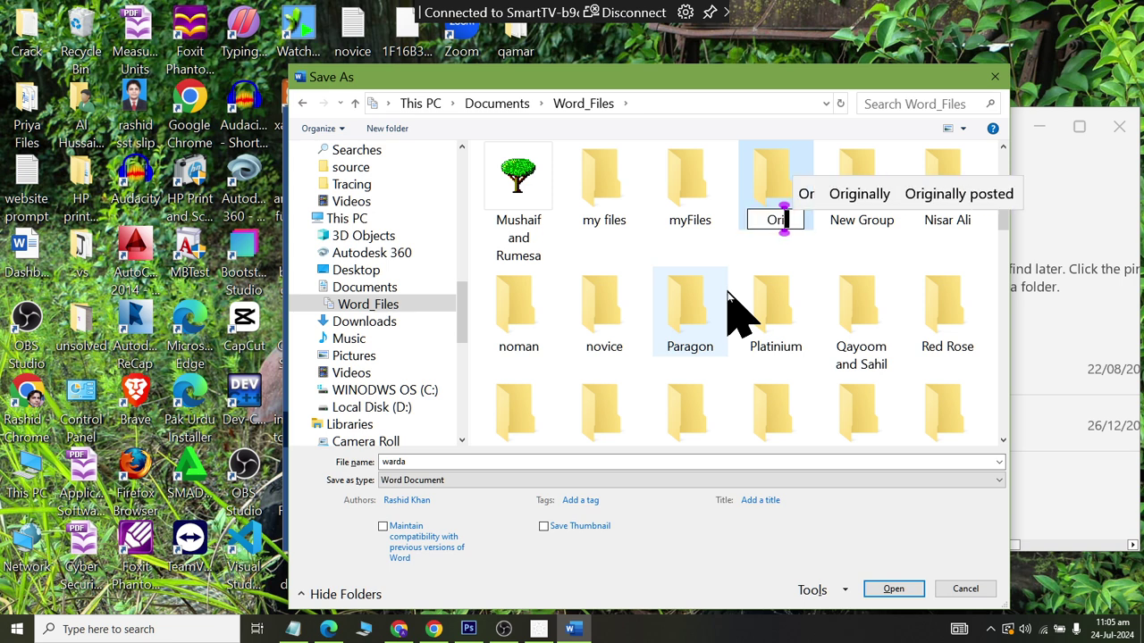
pyautogui.write('gin')
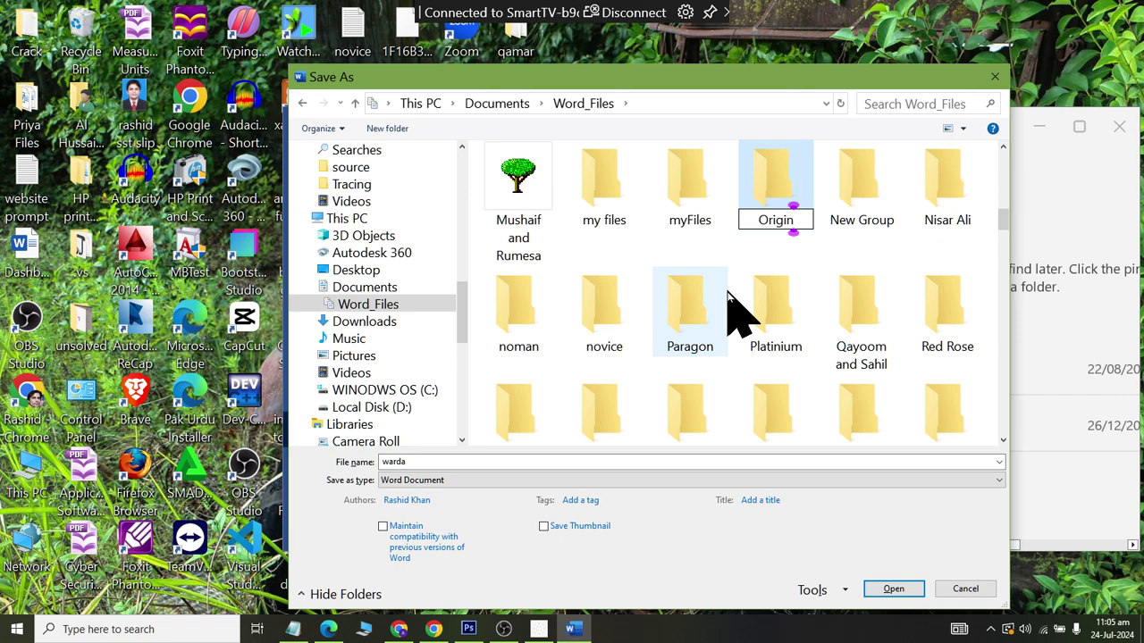
pyautogui.press('Return')
pyautogui.press('Return')
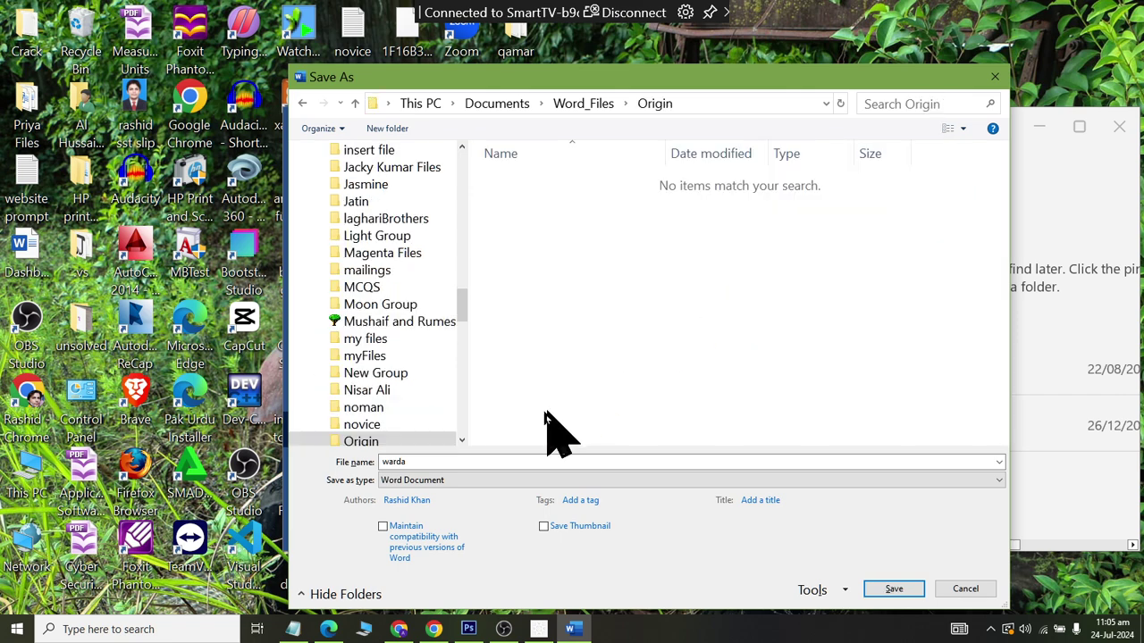
pyautogui.doubleClick(414, 462)
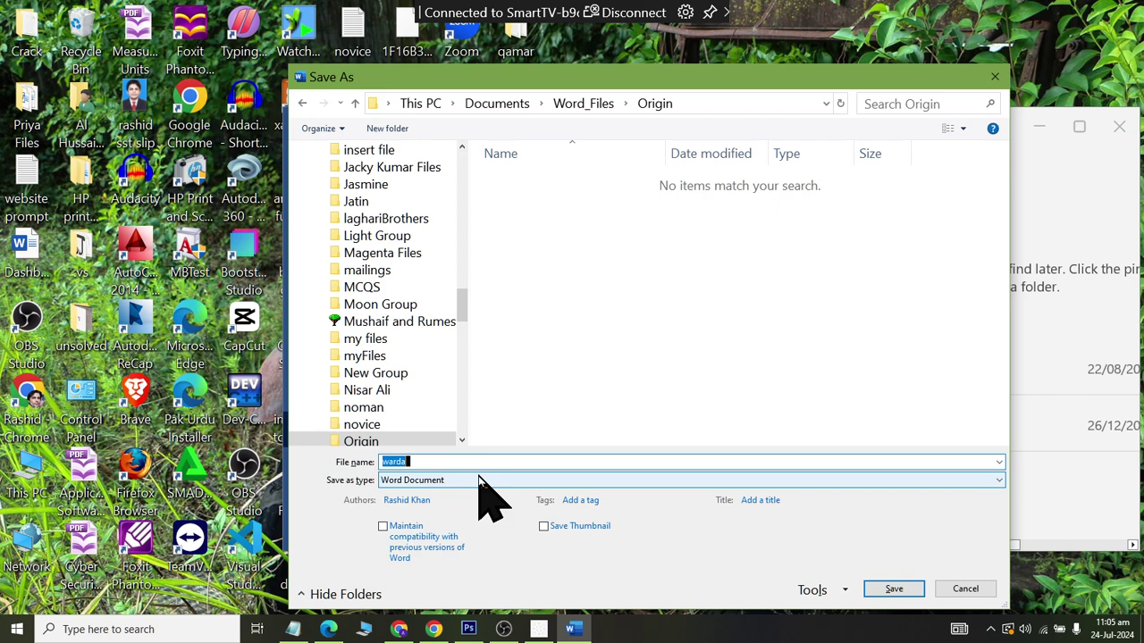
pyautogui.write('Class')
pyautogui.write(' 91')
pyautogui.write(' in')
pyautogui.press('BackSpace')
pyautogui.press('BackSpace')
pyautogui.write('terface introd')
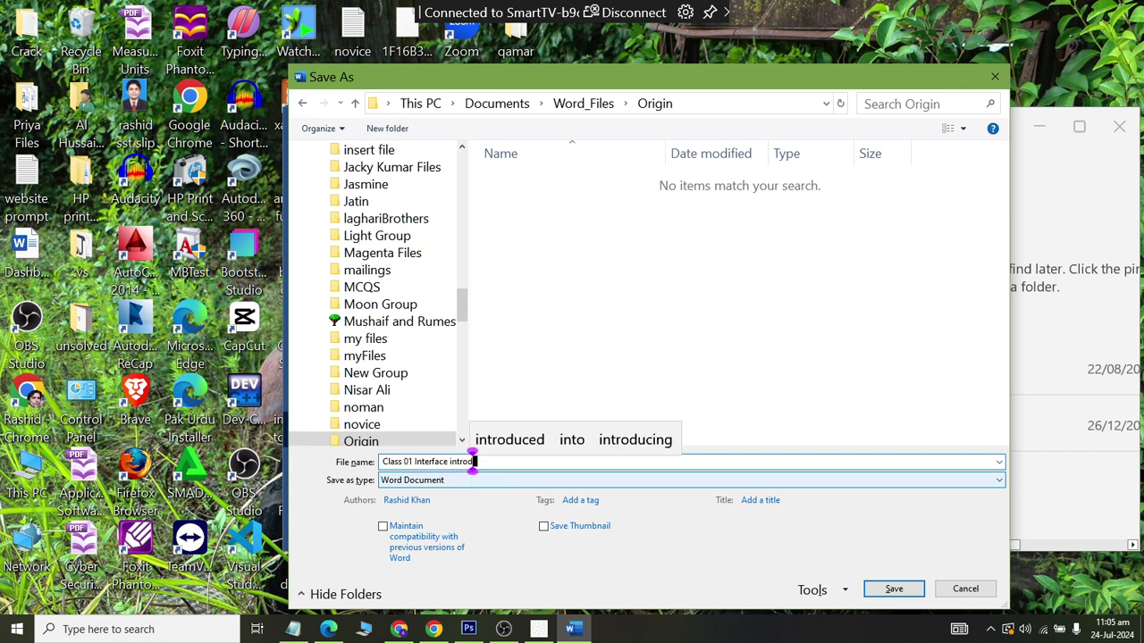
pyautogui.write('uction')
# Step: Save as Class 01 Interface introduction, accept the format upgrade, and maximize the Word window
pyautogui.click(903, 589)
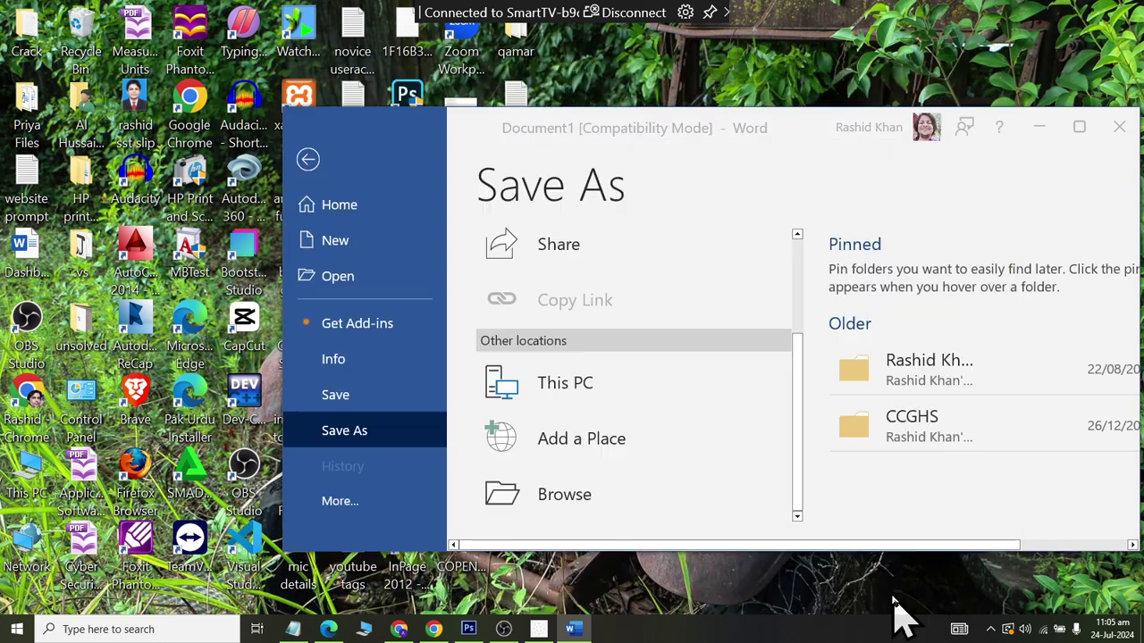
pyautogui.click(731, 395)
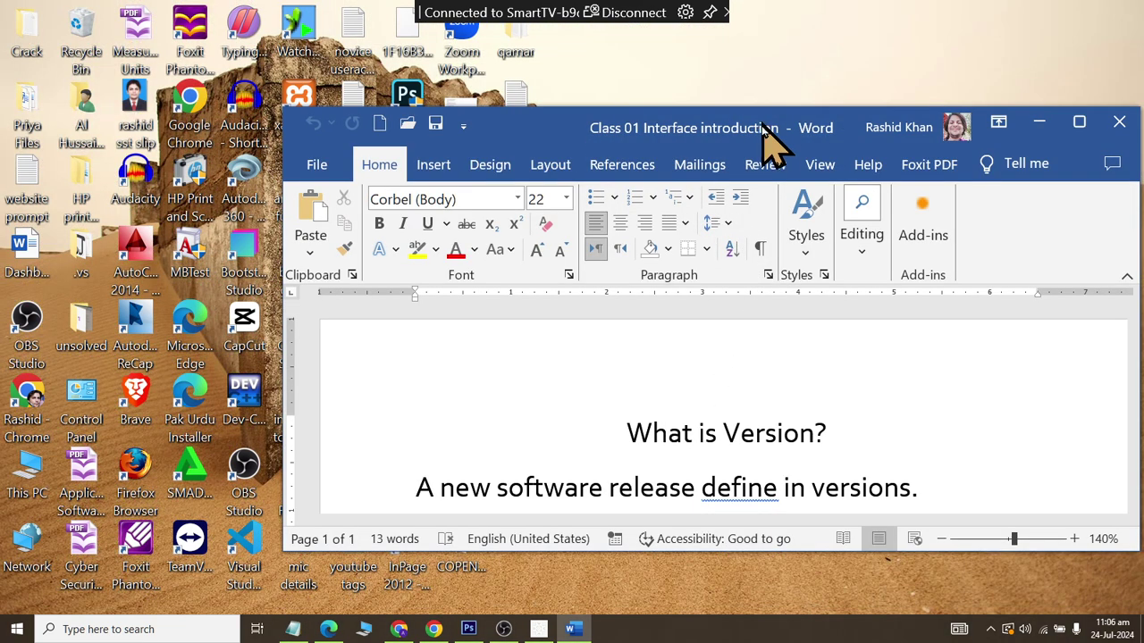
pyautogui.doubleClick(768, 134)
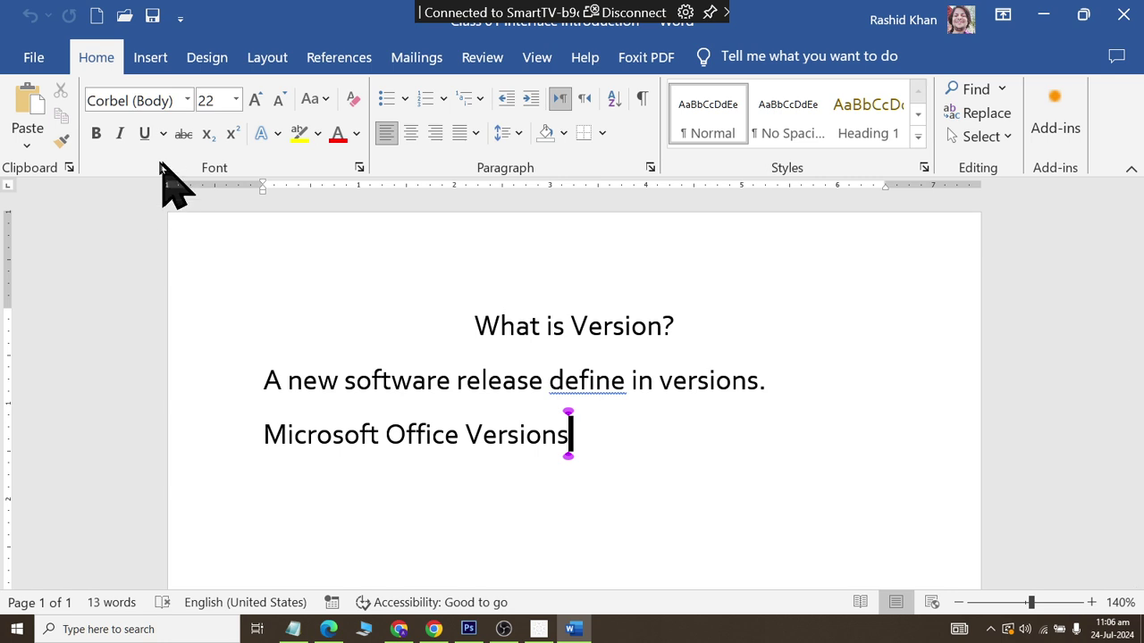
# Step: Add a 'Word' line below Microsoft Office Versions and save the document
pyautogui.press('Return')
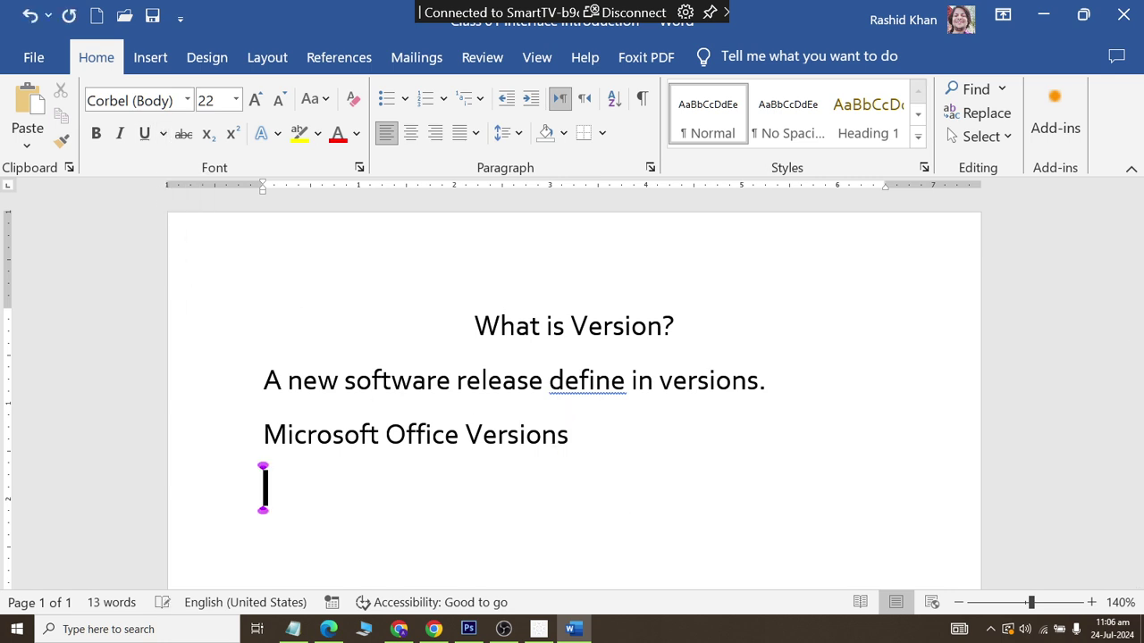
pyautogui.write('MicrosoftWord')
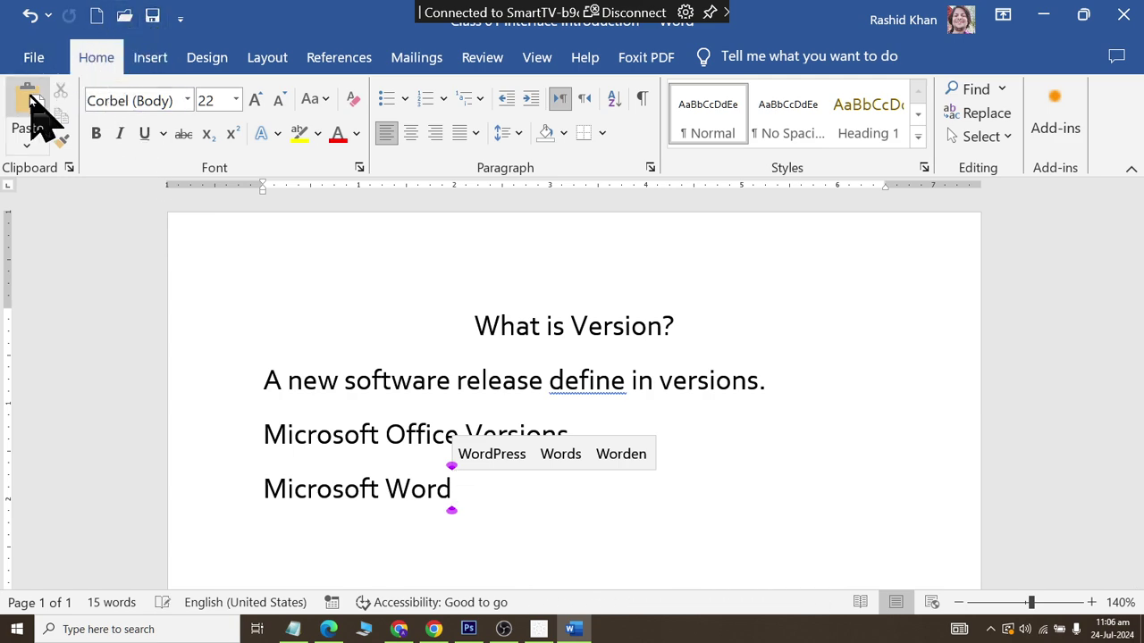
pyautogui.click(32, 57)
pyautogui.click(41, 288)
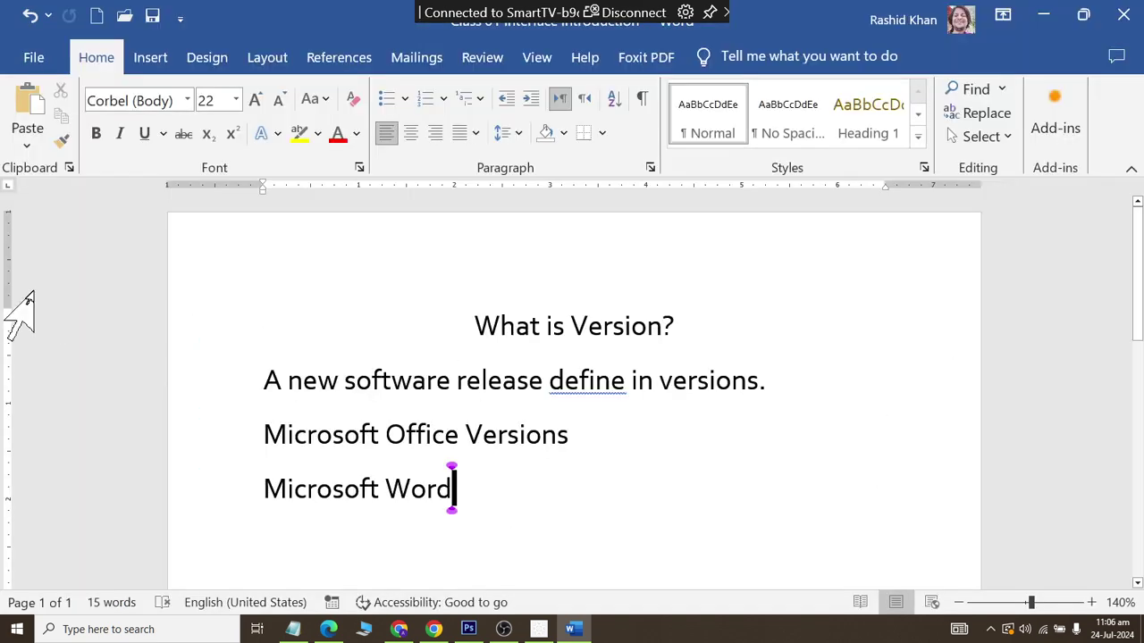
# Step: Save a copy named 'Class 02 Word' in the Origin folder
pyautogui.click(32, 59)
pyautogui.click(58, 326)
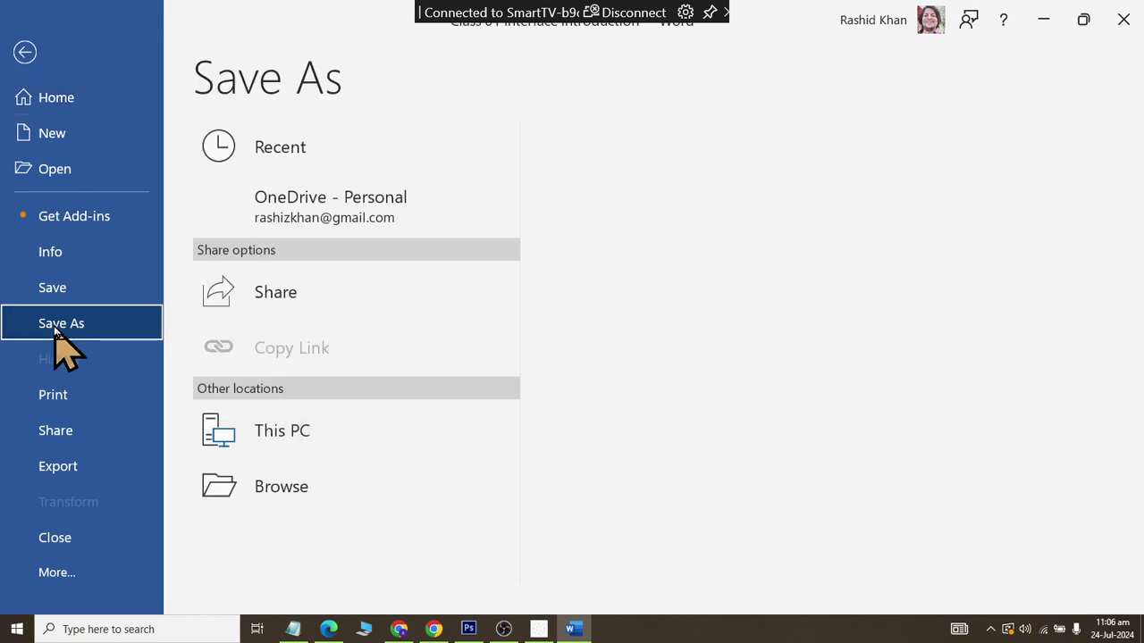
pyautogui.click(288, 549)
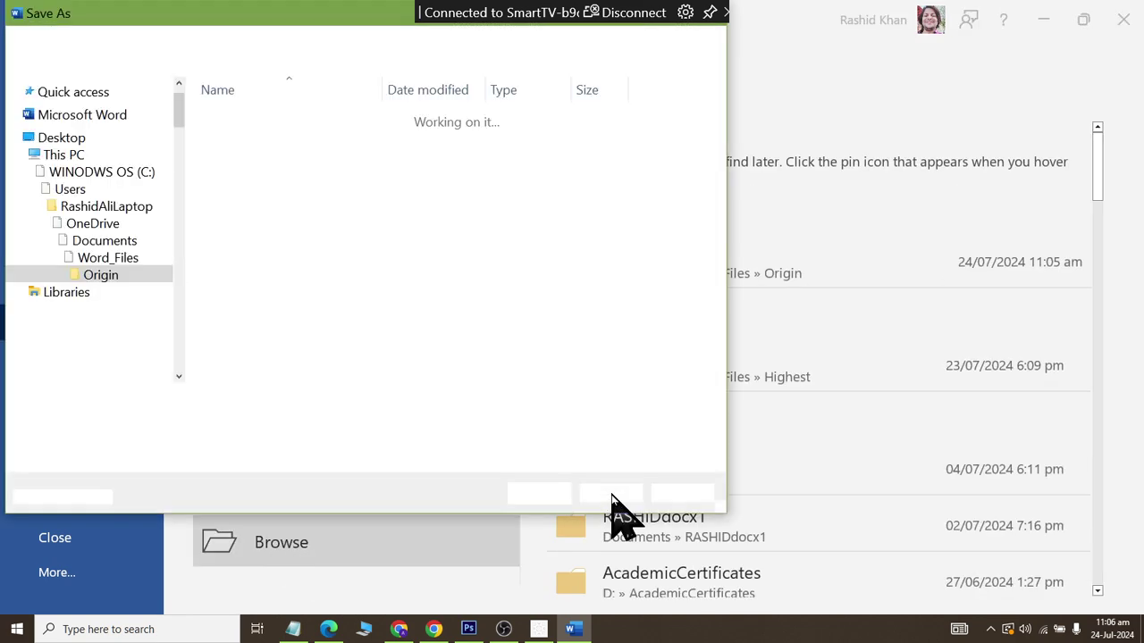
pyautogui.moveTo(184, 36); pyautogui.dragTo(232, 74)
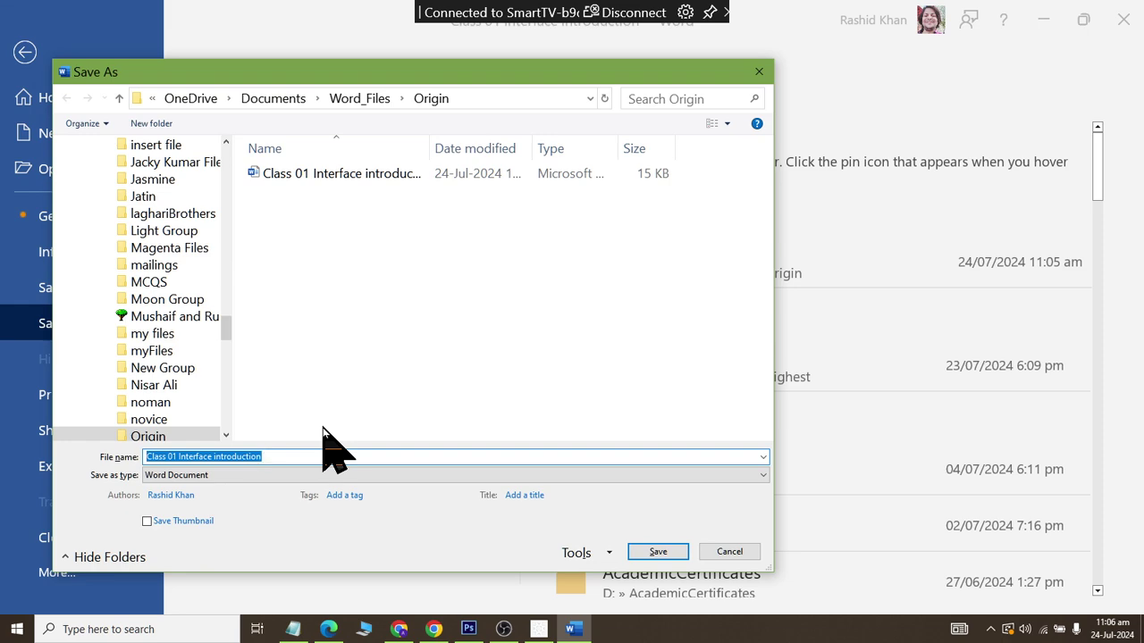
pyautogui.write('Class 02 W')
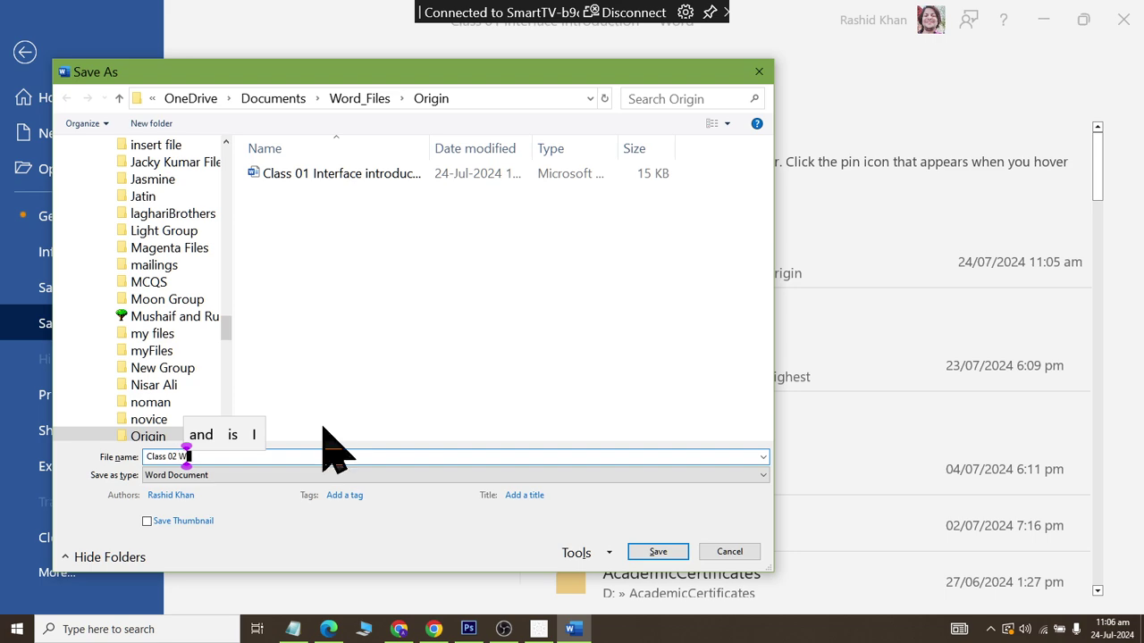
pyautogui.write('ord')
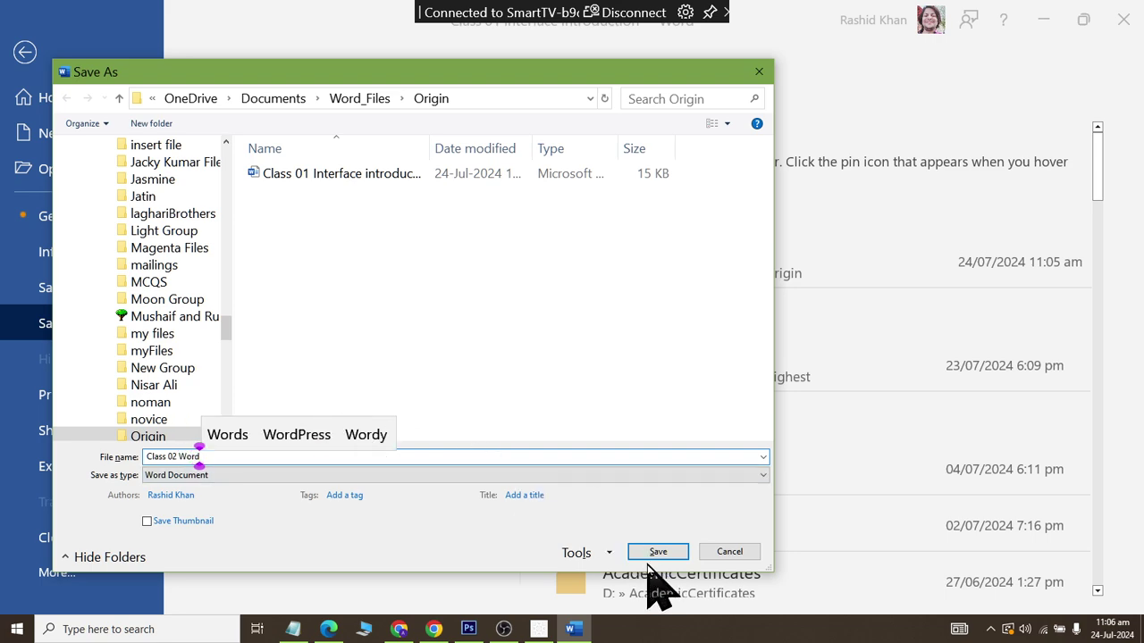
pyautogui.click(640, 553)
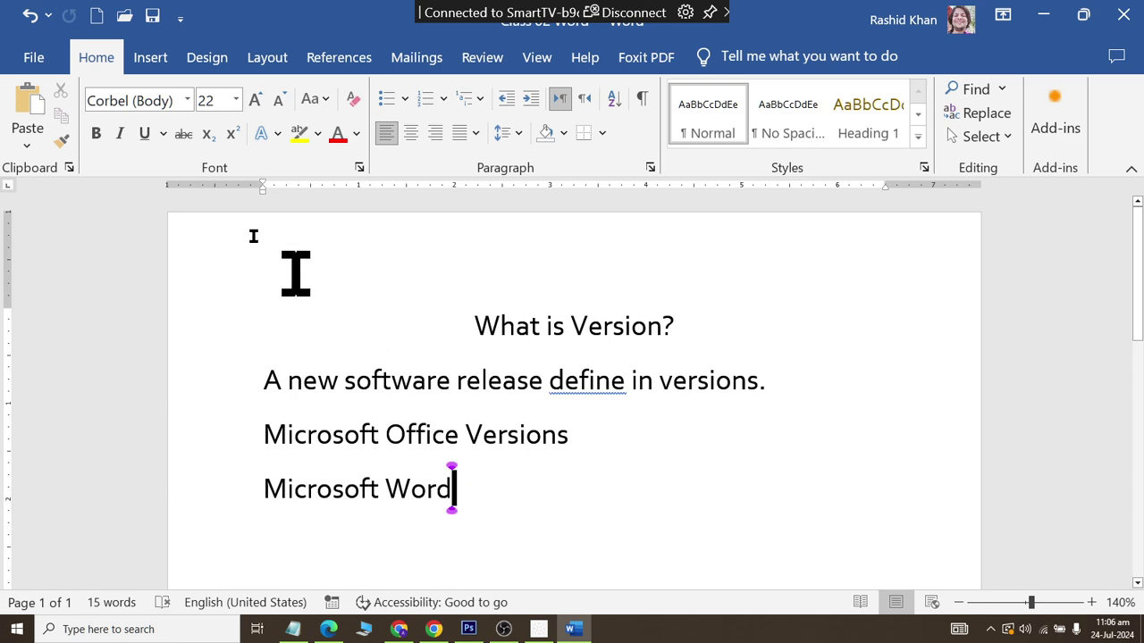
pyautogui.click(33, 57)
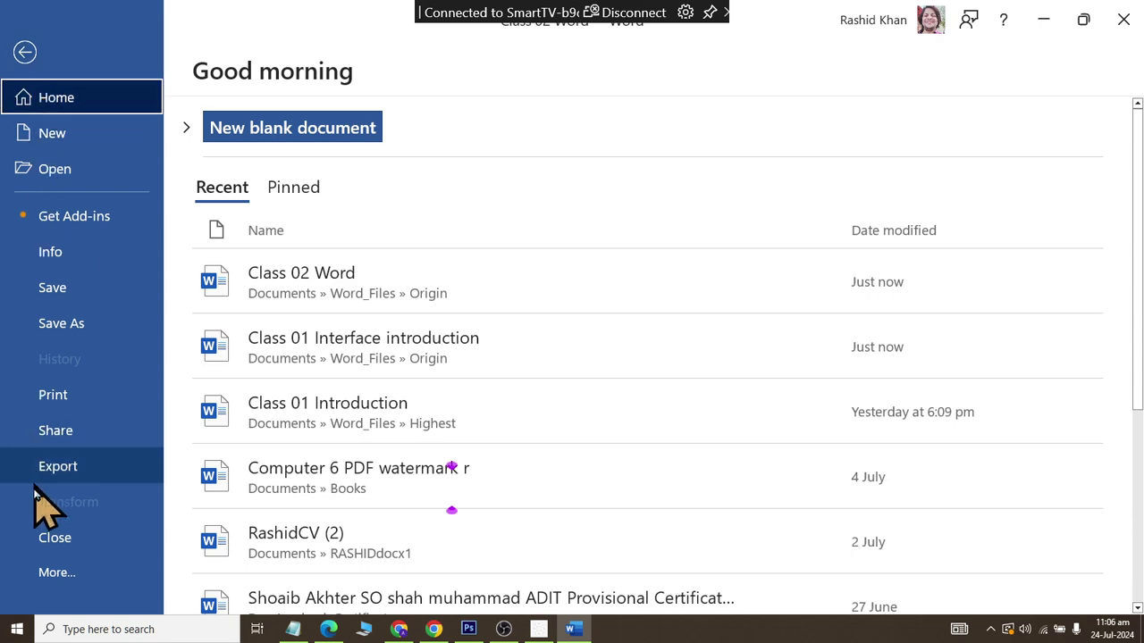
# Step: Close the document and open Documents > Word_Files > Origin in File Explorer
pyautogui.click(34, 542)
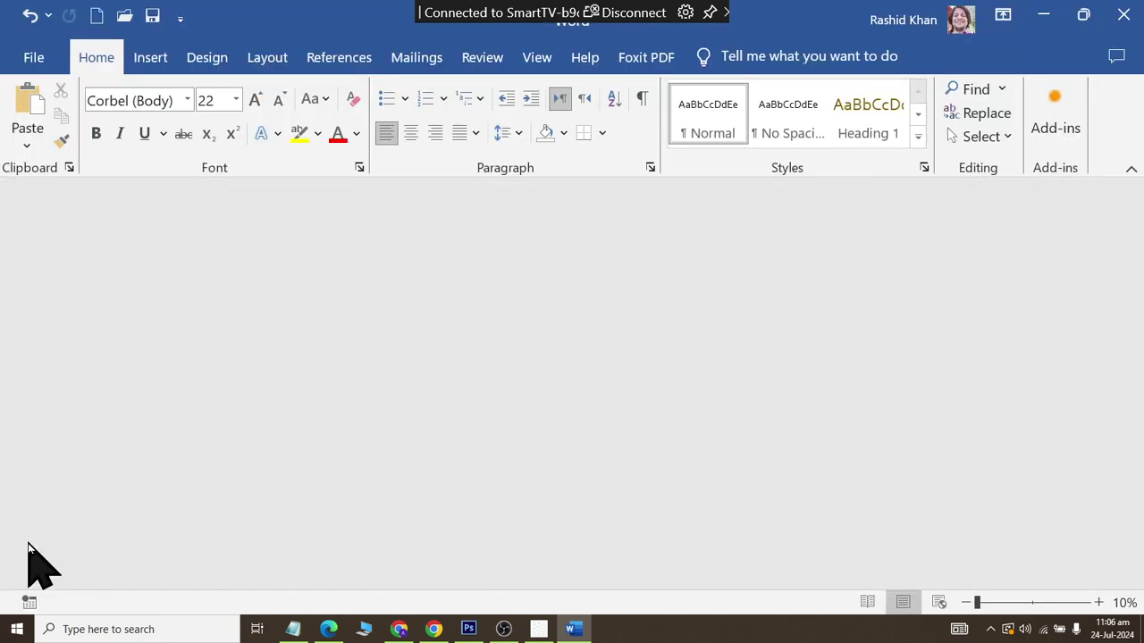
pyautogui.click(9, 625)
pyautogui.click(15, 291)
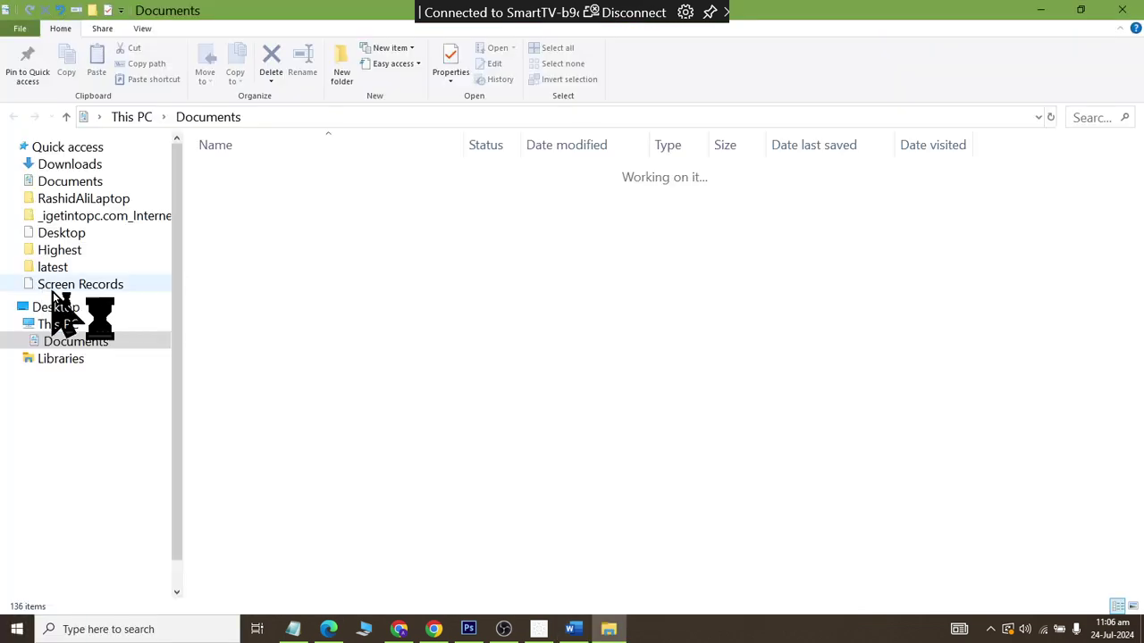
pyautogui.click(651, 306)
pyautogui.press('w')
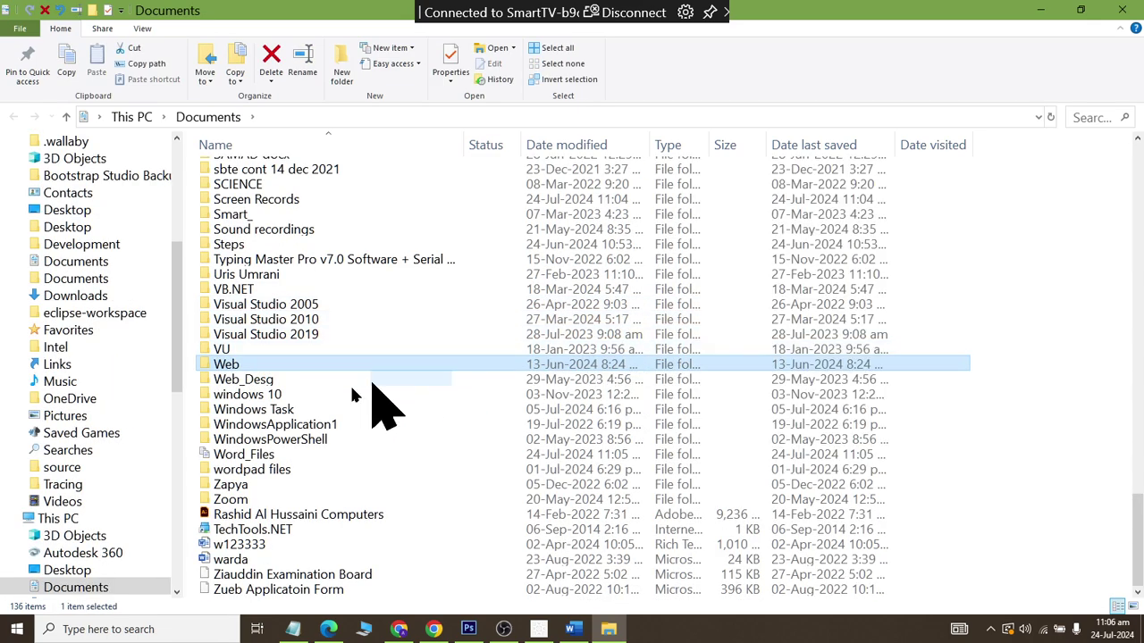
pyautogui.click(239, 455)
pyautogui.doubleClick(239, 458)
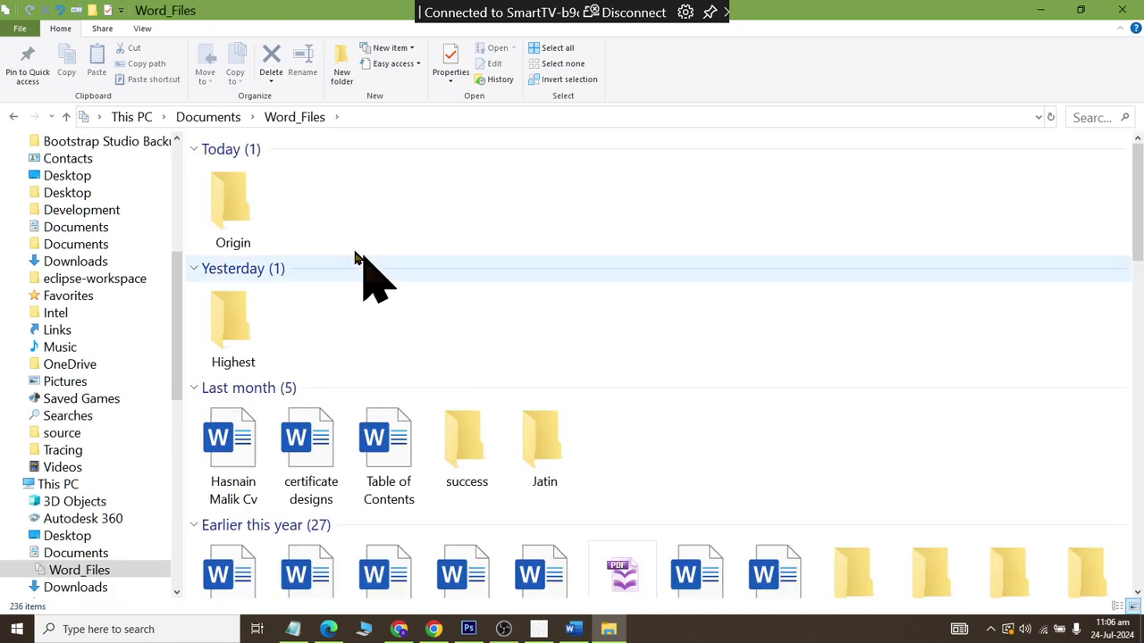
pyautogui.doubleClick(224, 210)
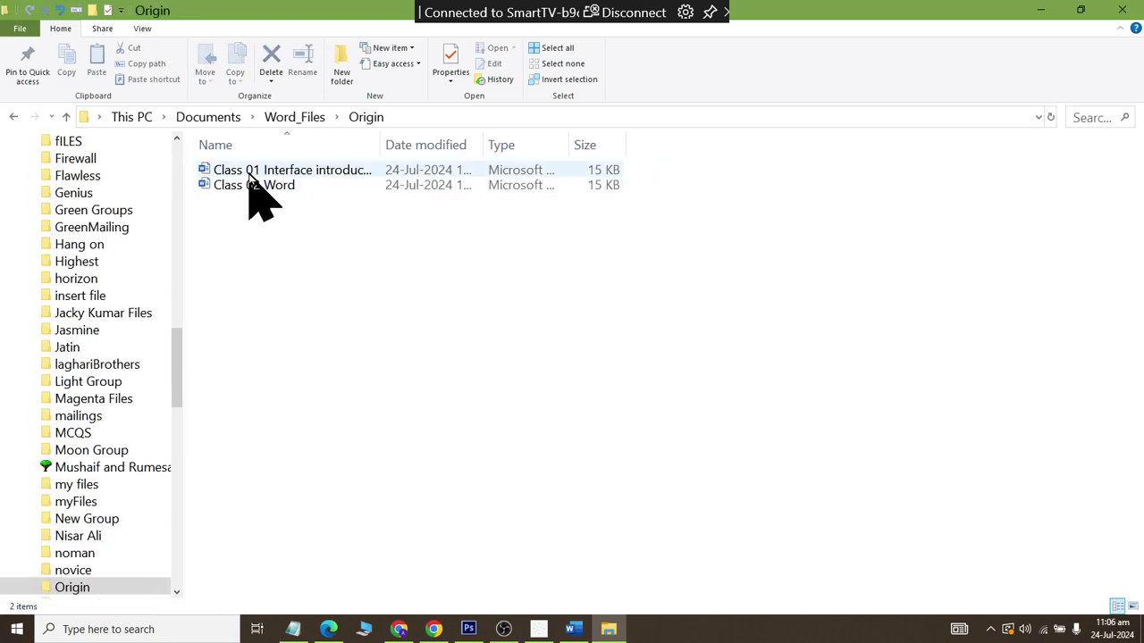
# Step: Show the Origin files as large icons, open Class 02 Word, then close it
pyautogui.click(142, 28)
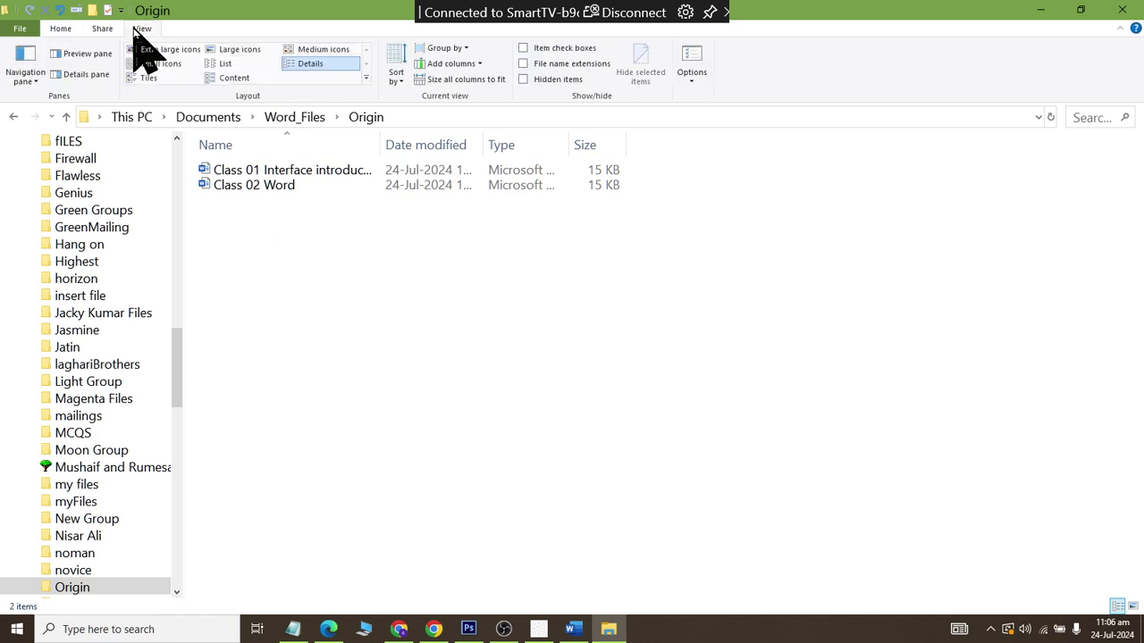
pyautogui.click(239, 51)
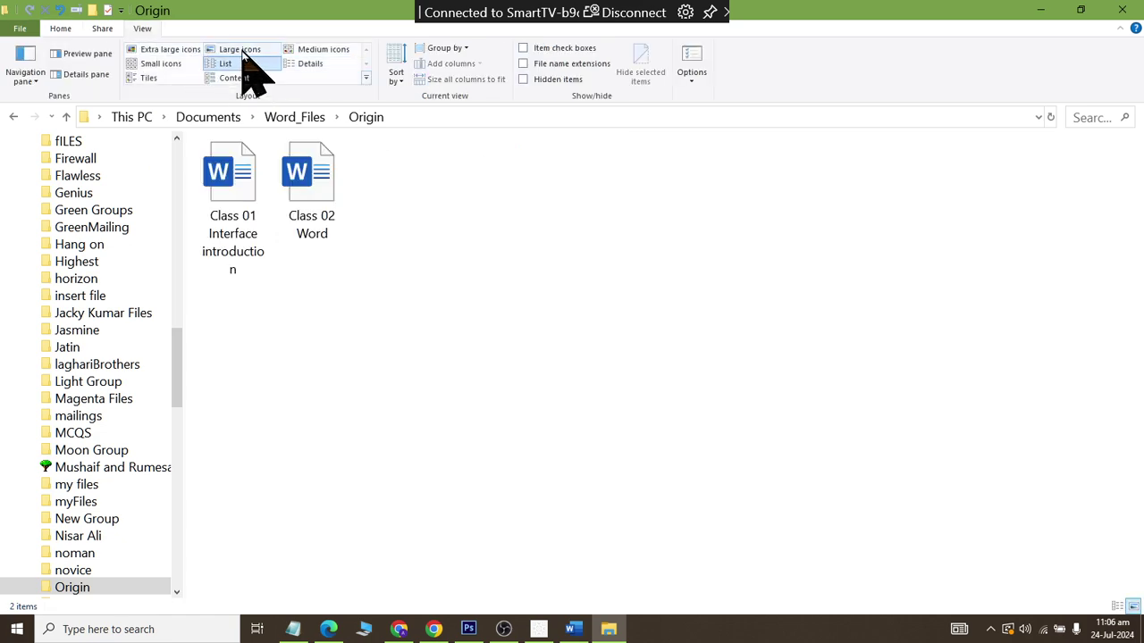
pyautogui.doubleClick(317, 225)
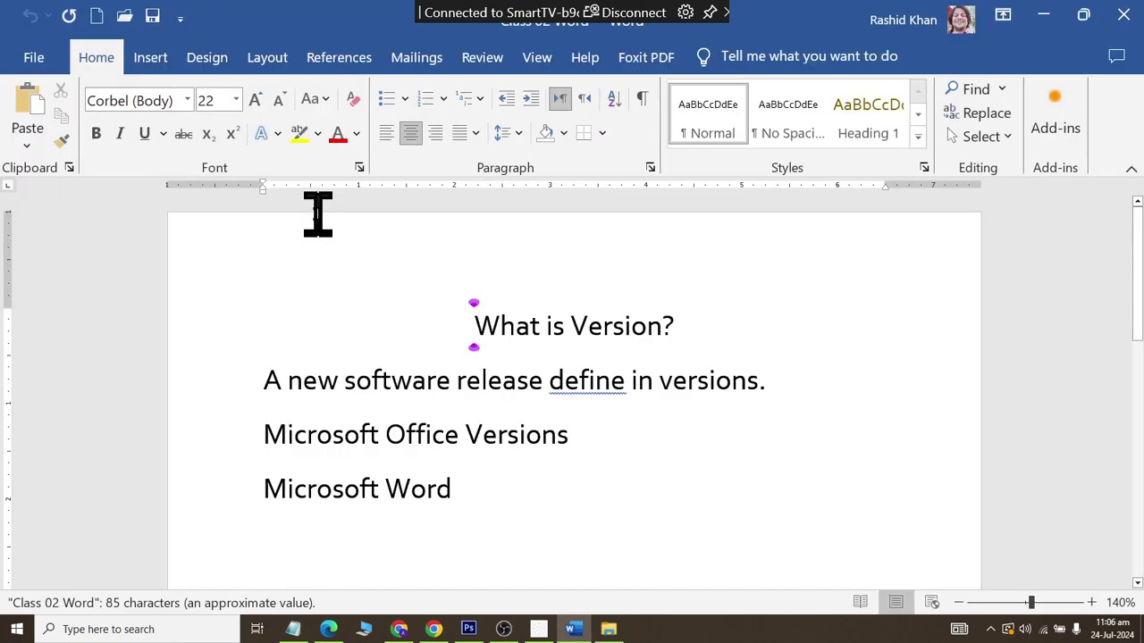
pyautogui.click(1123, 15)
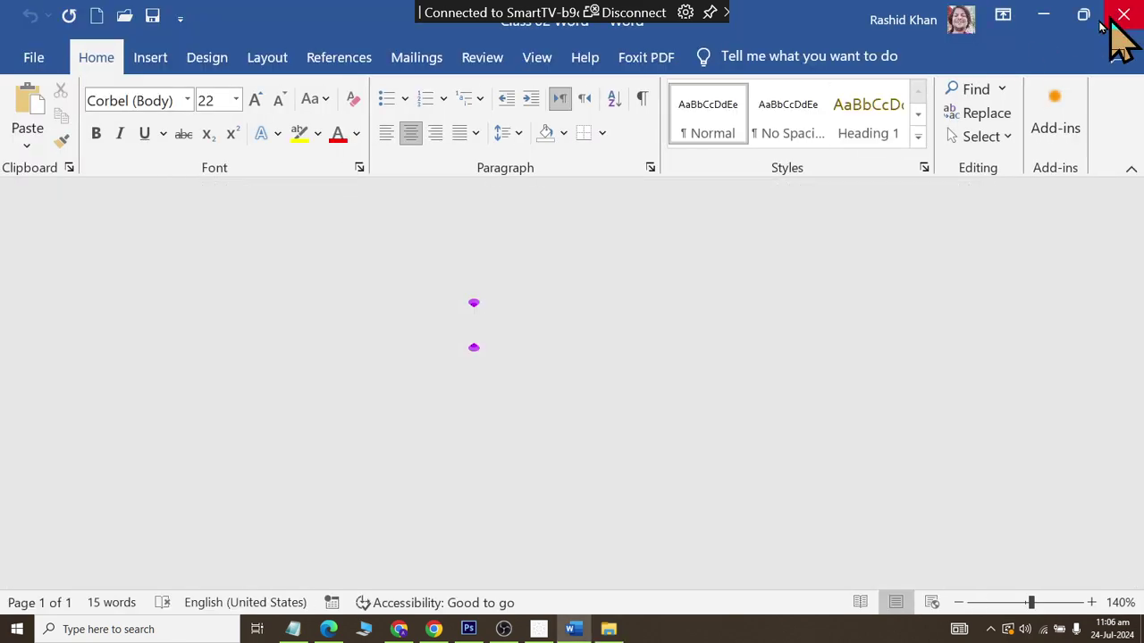
# Step: Launch Word from the Start menu search and browse for a document to open
pyautogui.click(10, 621)
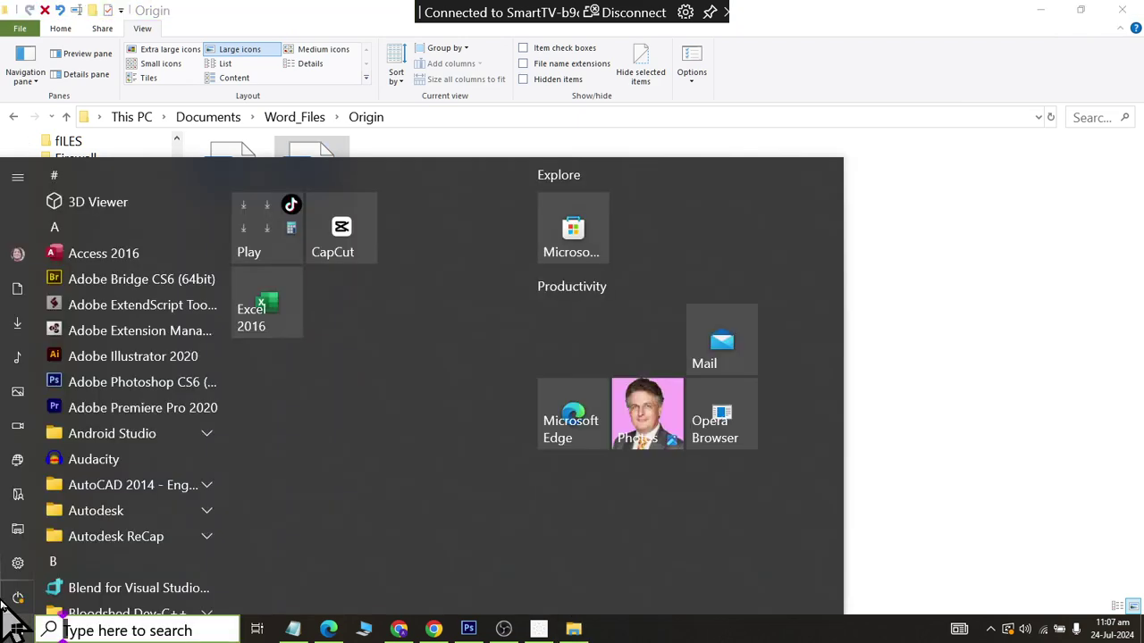
pyautogui.write('wor')
pyautogui.press('Return')
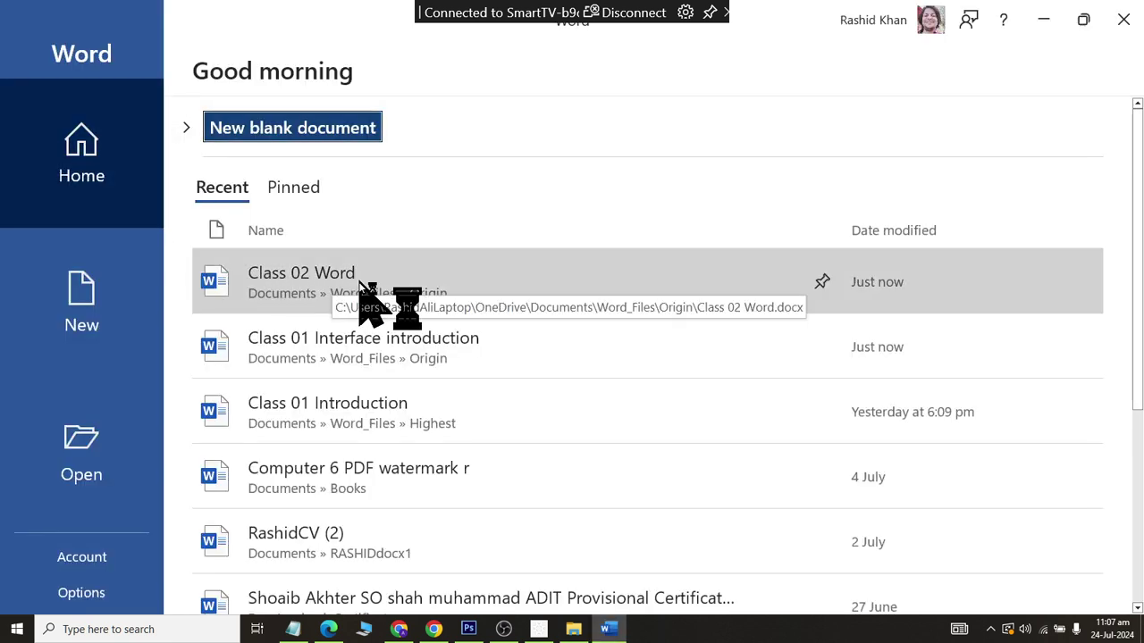
pyautogui.click(79, 454)
pyautogui.click(250, 413)
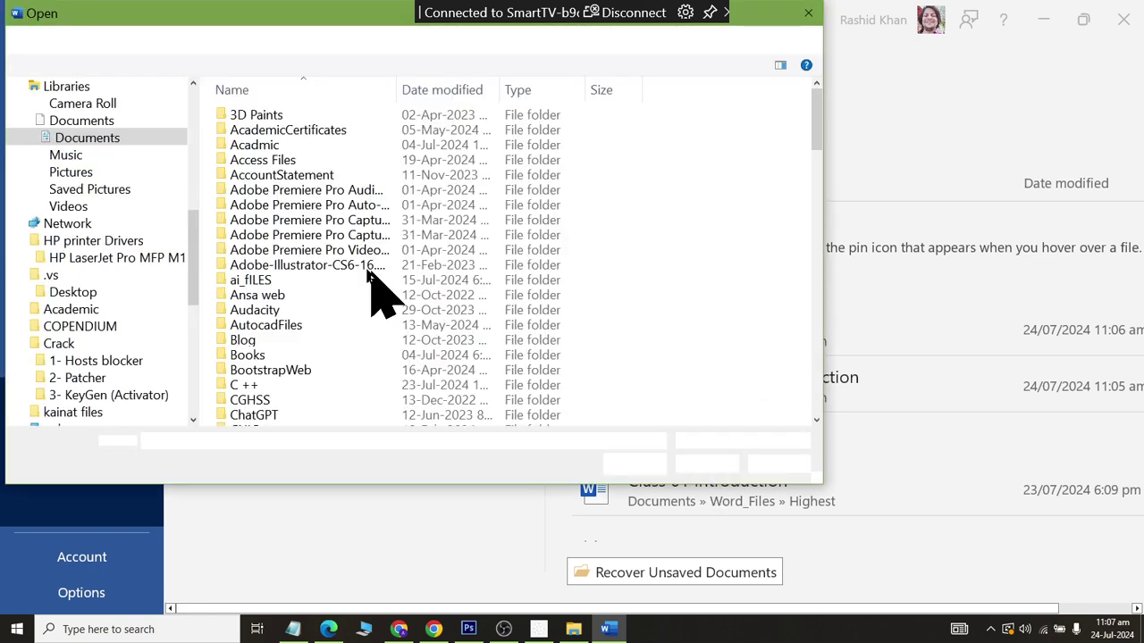
# Step: Open the class files from Word_Files > Origin, then close the document
pyautogui.scroll(-15, 295, 207)
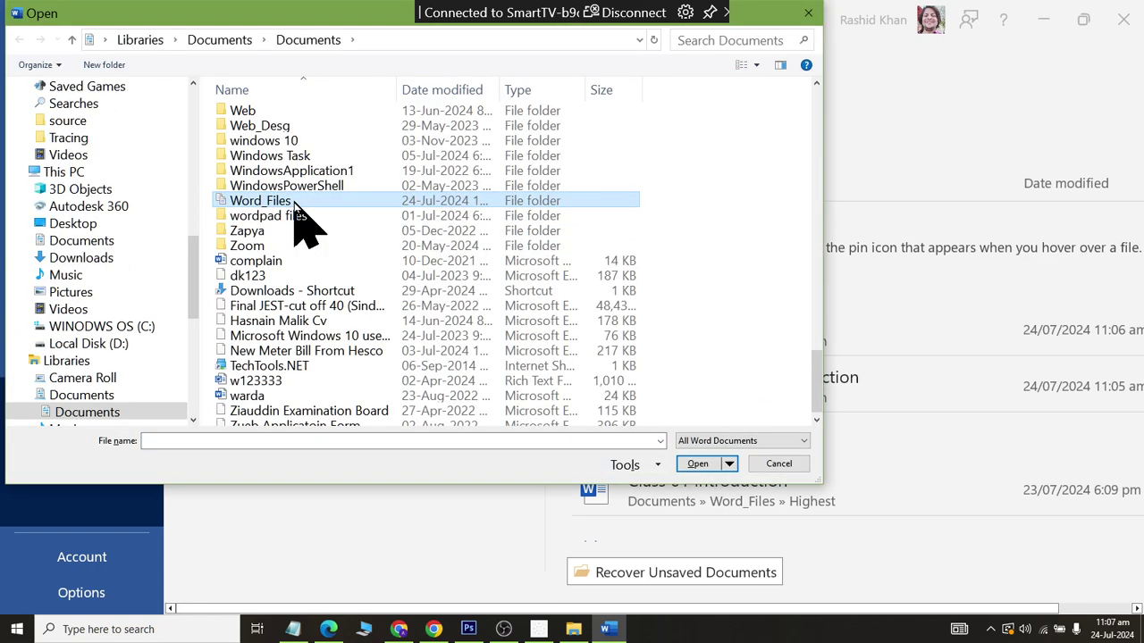
pyautogui.doubleClick(294, 206)
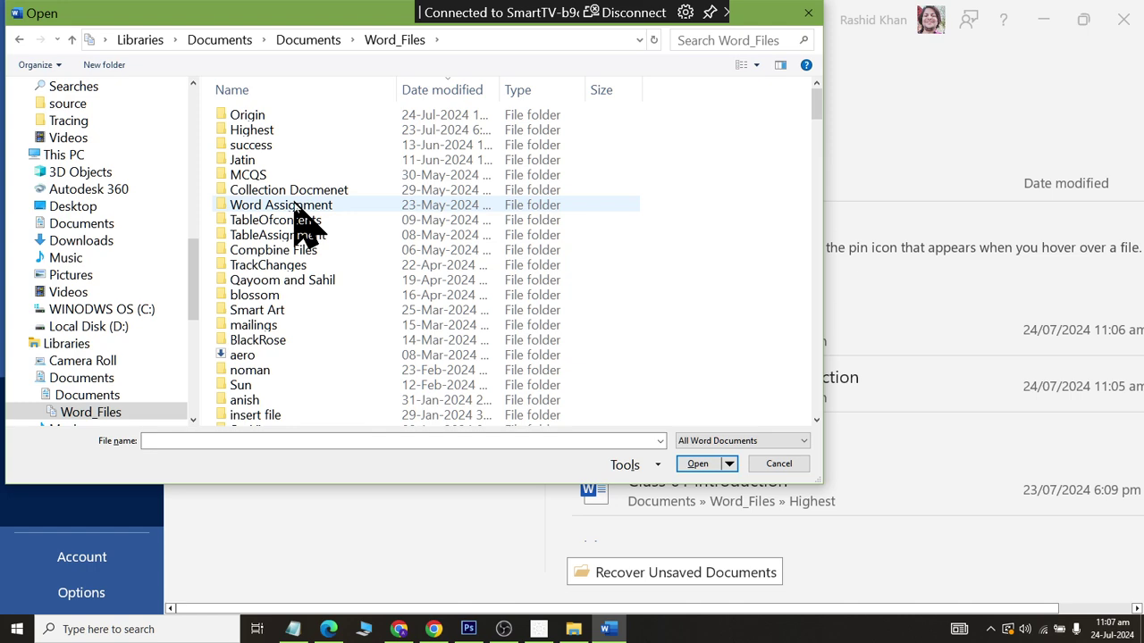
pyautogui.click(248, 115)
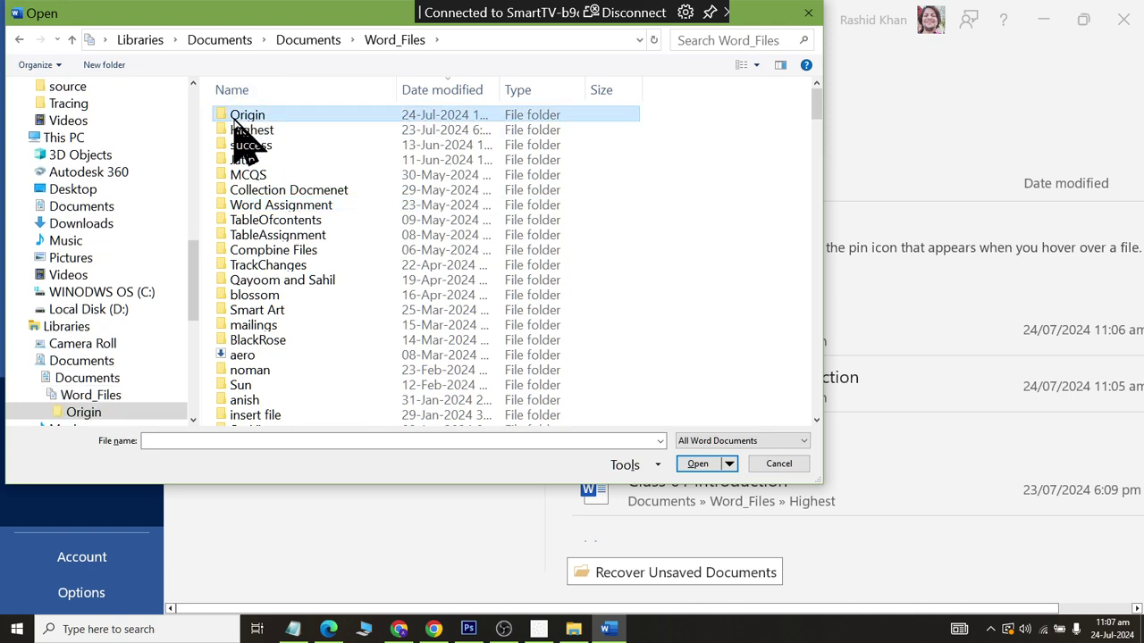
pyautogui.doubleClick(236, 116)
pyautogui.click(286, 132)
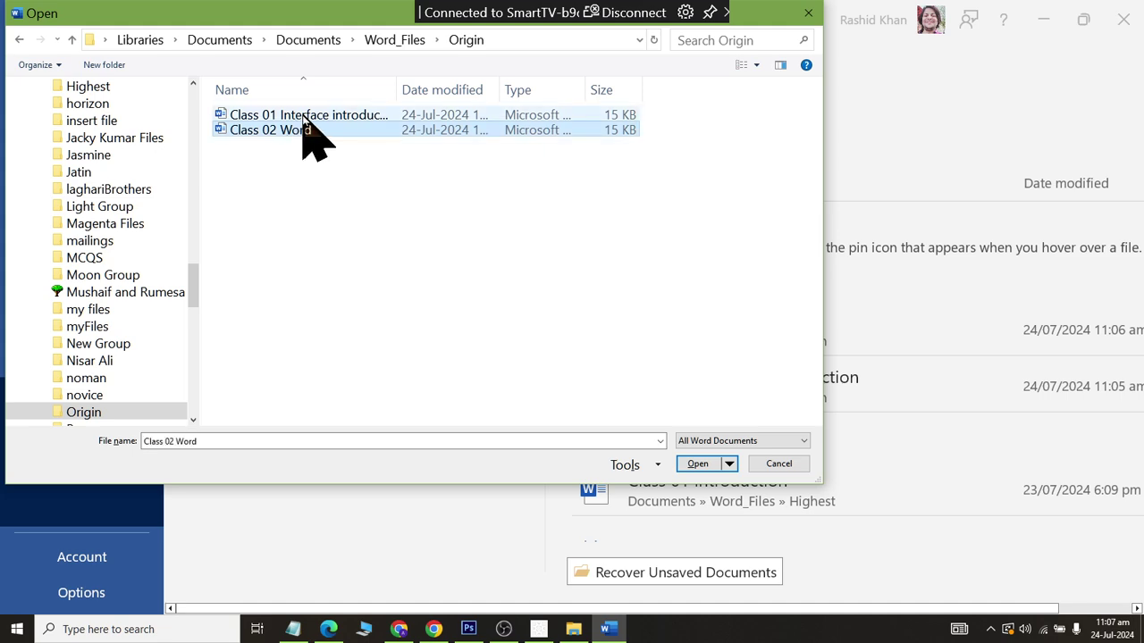
pyautogui.click(304, 117)
pyautogui.click(697, 464)
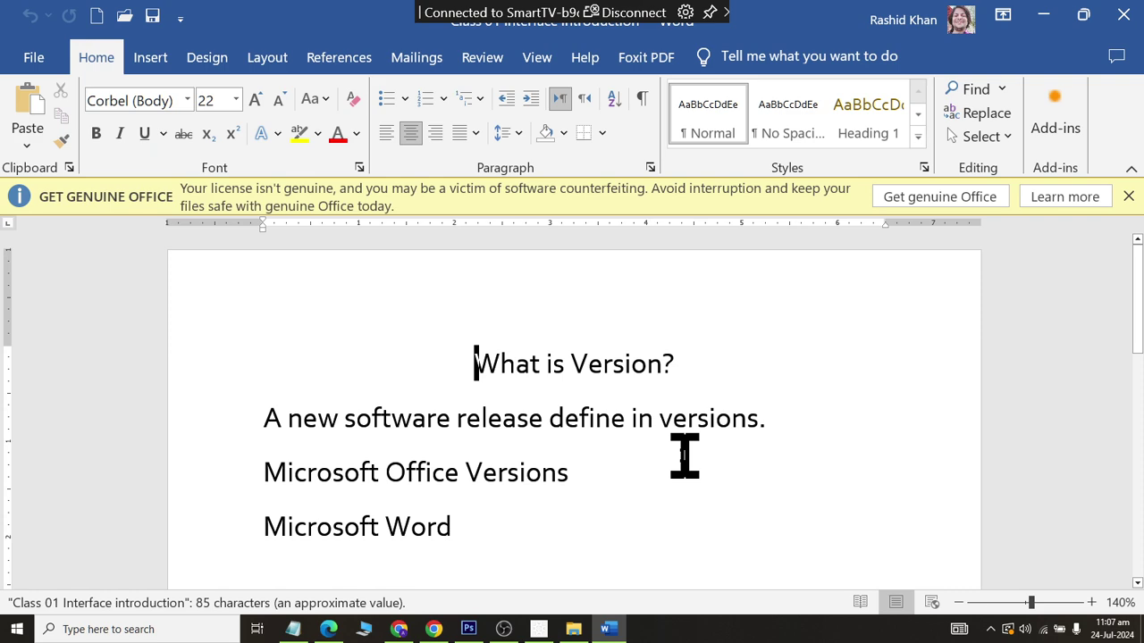
pyautogui.click(35, 61)
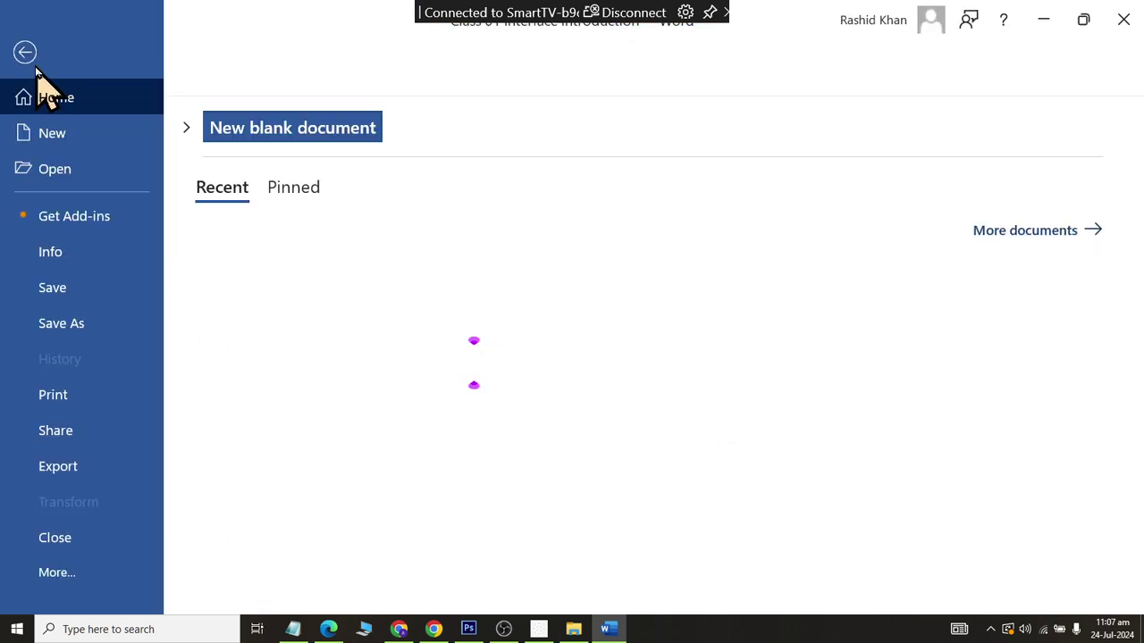
pyautogui.click(56, 539)
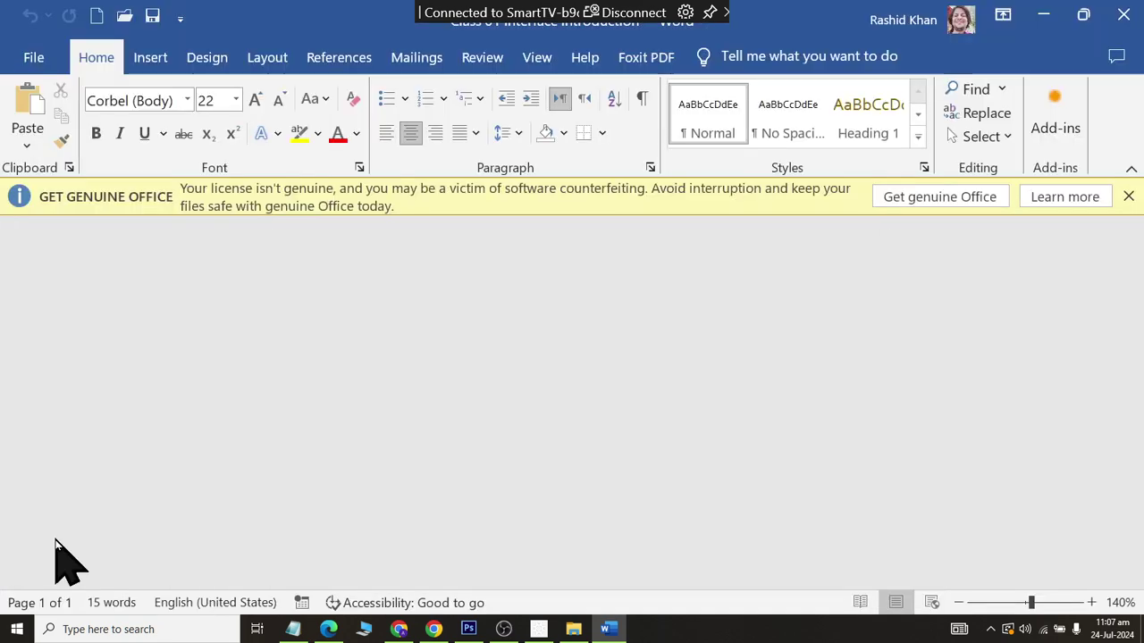
# Step: Create a blank document and type the title 'Working with Microsoft Word 2019'
pyautogui.click(27, 63)
pyautogui.click(43, 135)
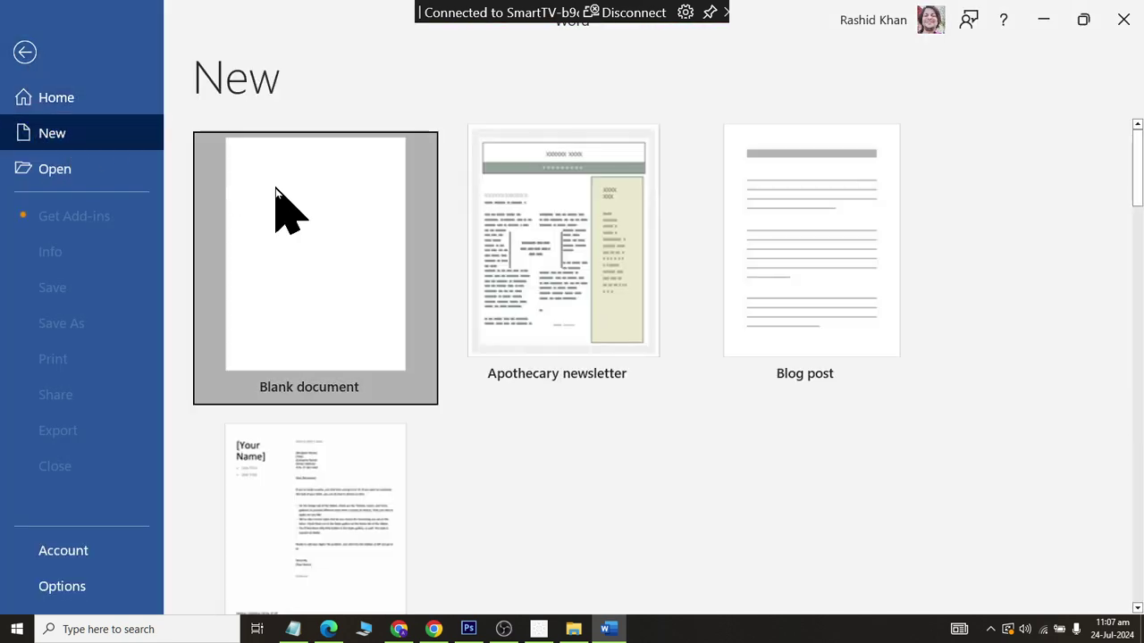
pyautogui.click(277, 192)
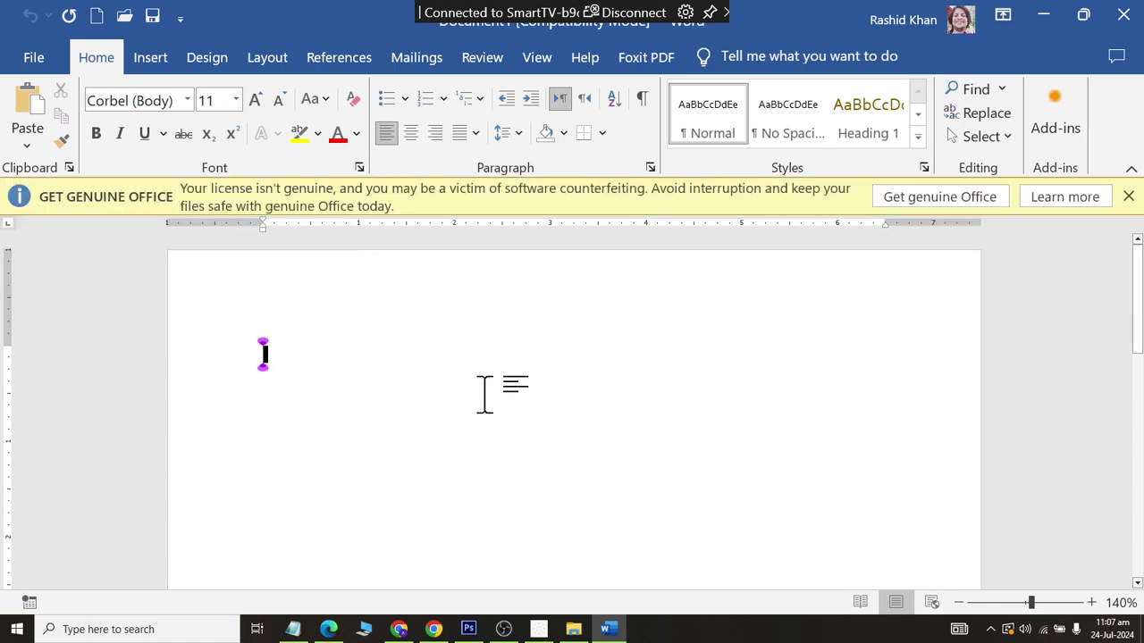
pyautogui.write('Microsoft')
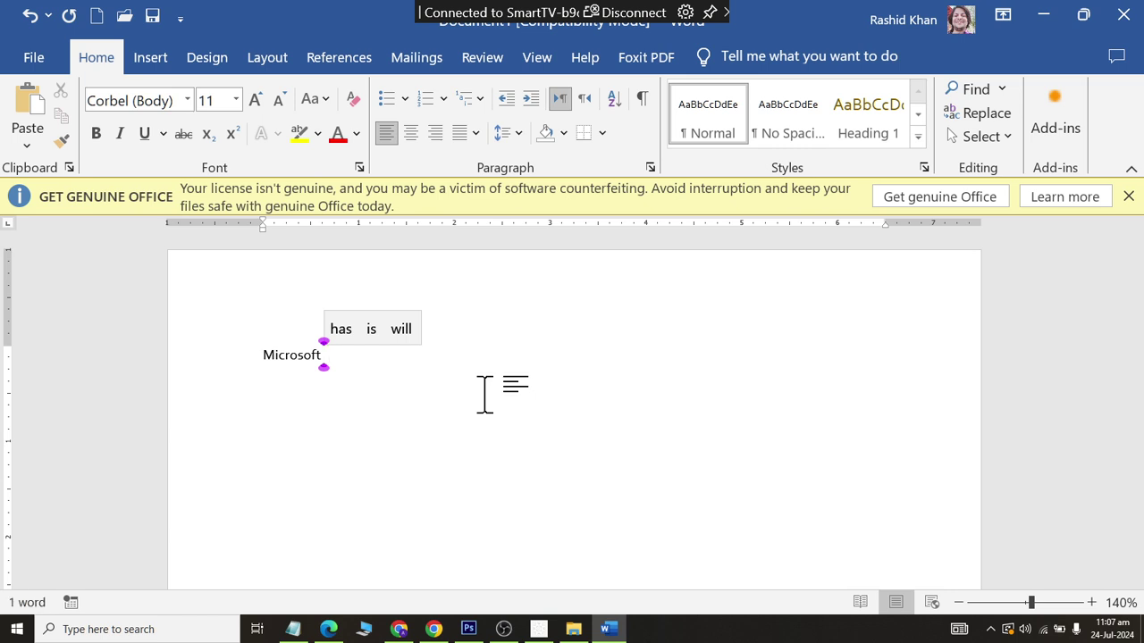
pyautogui.hotkey('ctrl', 'shift', 'Left')
pyautogui.write('Working with ')
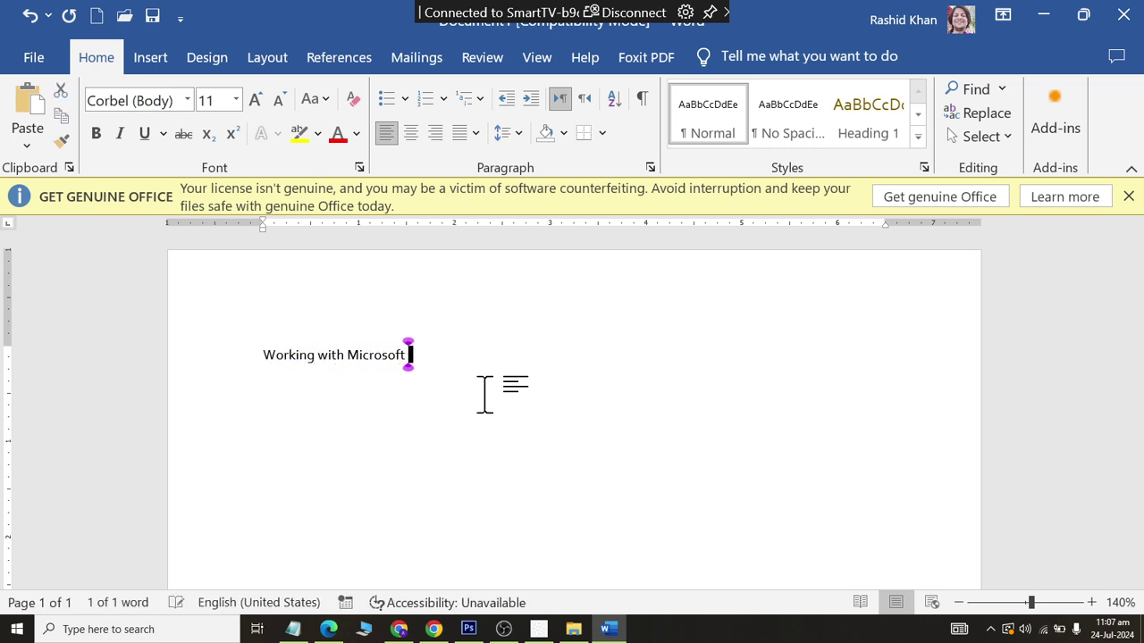
pyautogui.write('Word 2019')
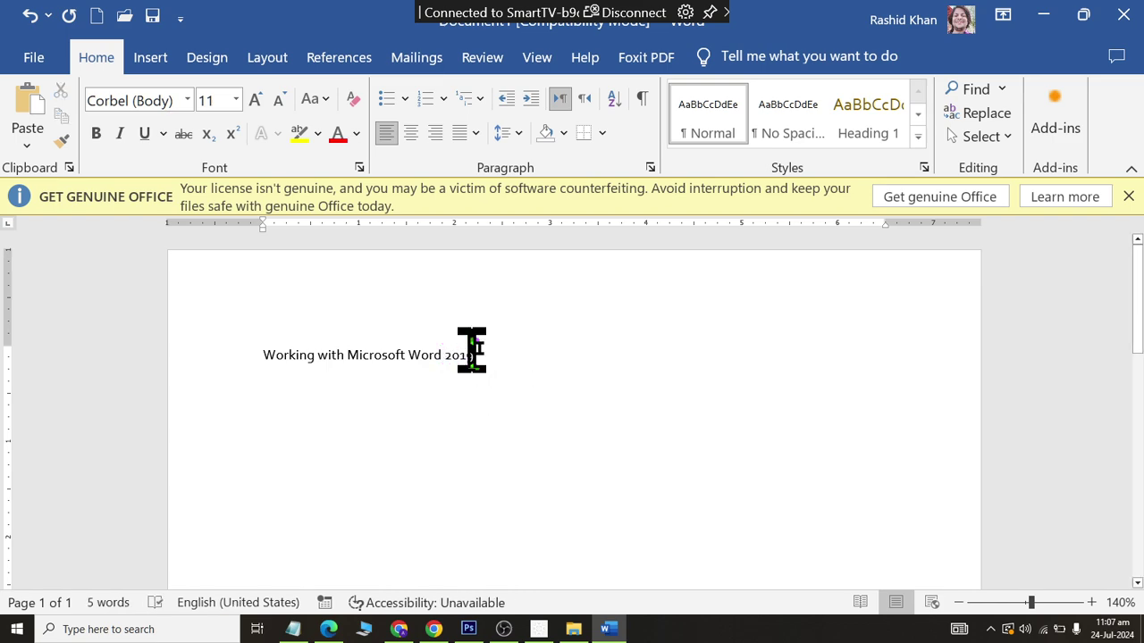
# Step: Centre the title, enlarge it to 20 pt, and set its font to Adobe Heiti Std
pyautogui.moveTo(572, 357); pyautogui.dragTo(153, 358)
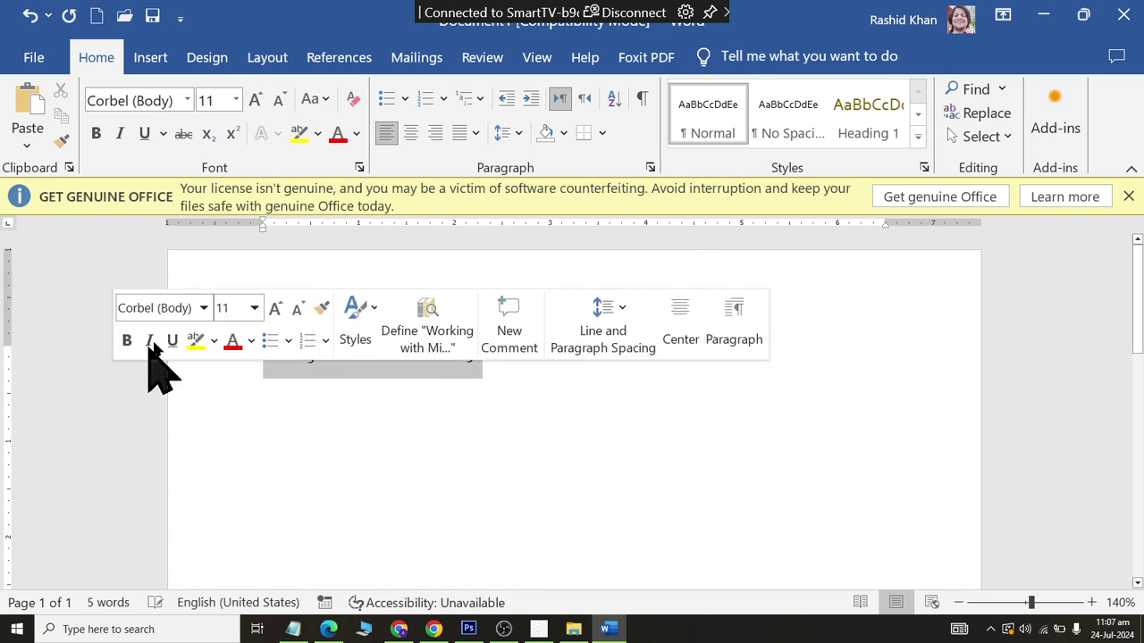
pyautogui.click(411, 133)
pyautogui.click(256, 101)
pyautogui.click(256, 101)
pyautogui.click(256, 100)
pyautogui.click(256, 101)
pyautogui.click(256, 101)
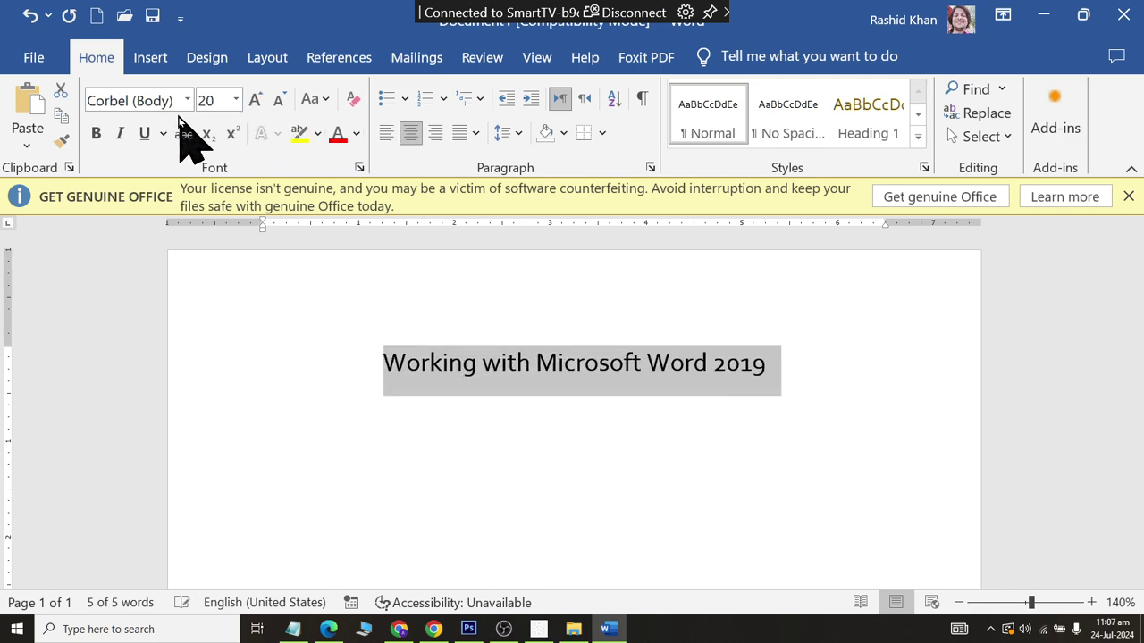
pyautogui.click(188, 100)
pyautogui.scroll(-1, 191, 357)
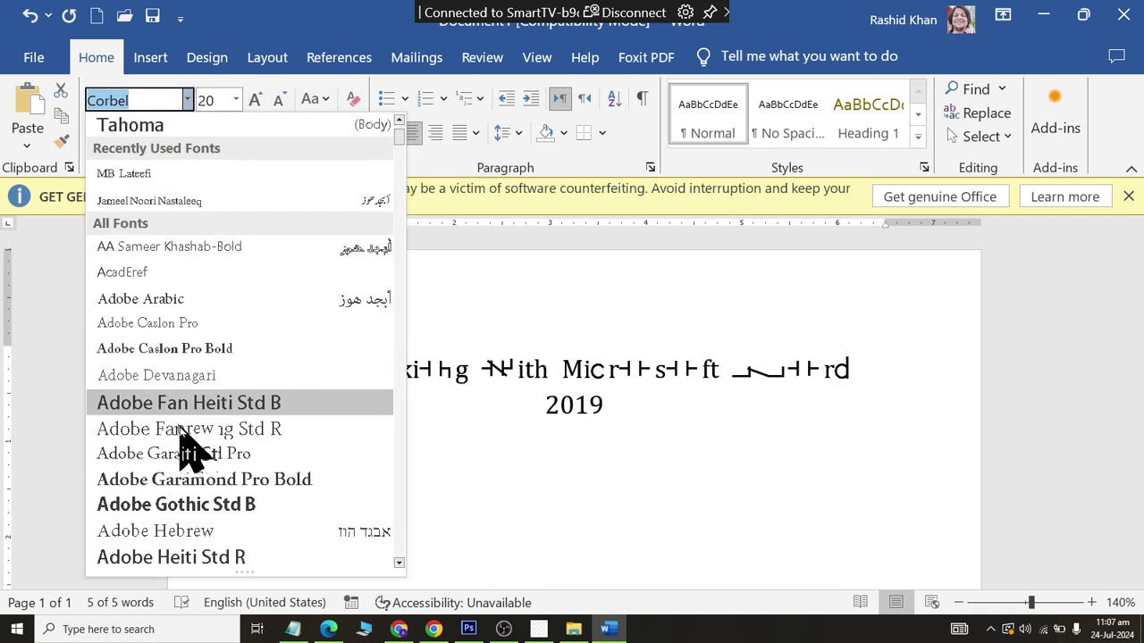
pyautogui.scroll(-3, 191, 447)
pyautogui.click(202, 353)
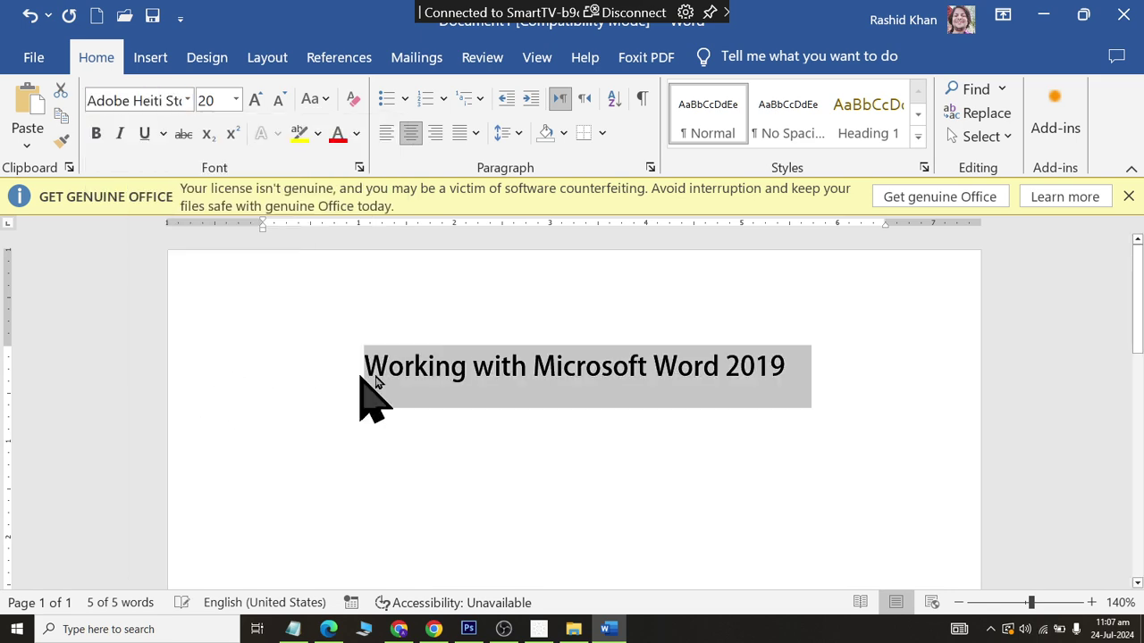
pyautogui.click(867, 401)
# Step: Start Save As and navigate to the Word_Files > Origin folder
pyautogui.click(23, 59)
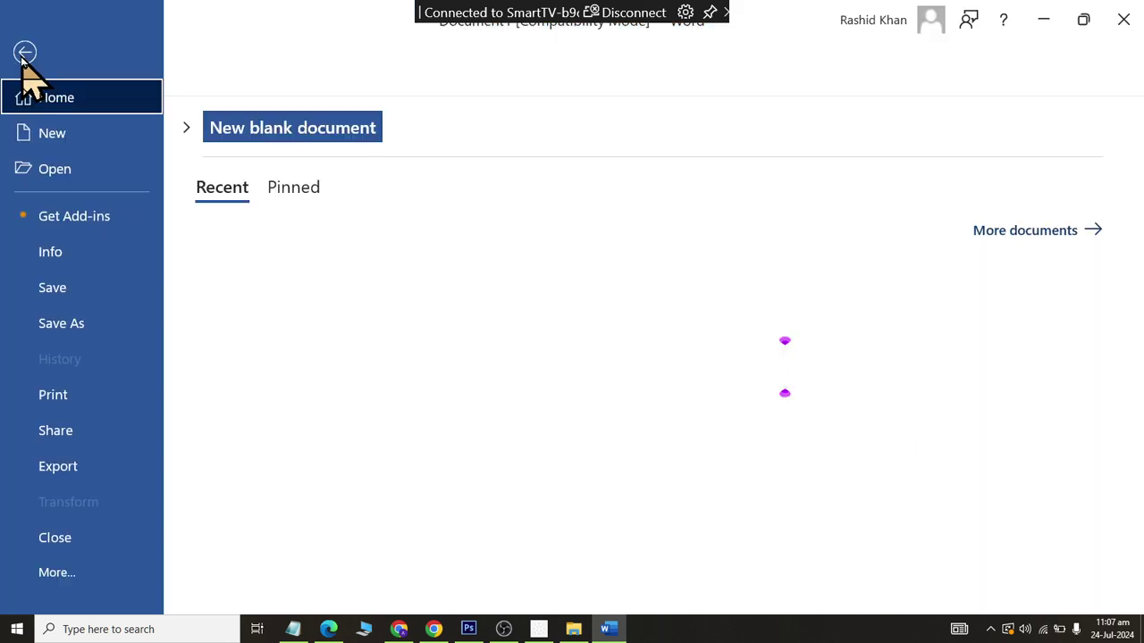
pyautogui.click(49, 322)
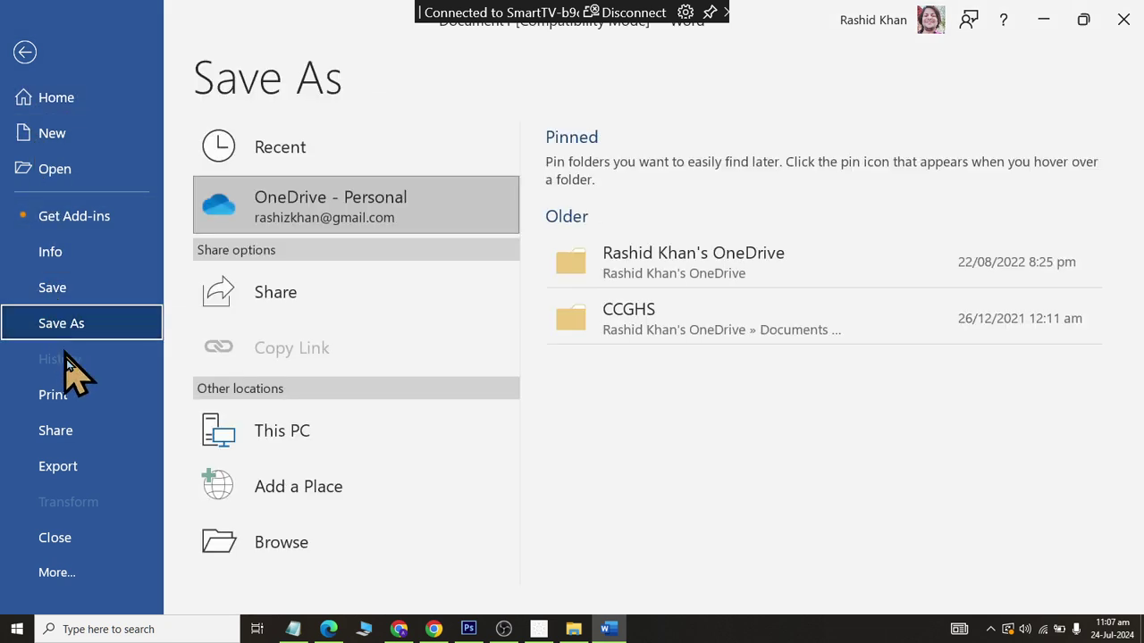
pyautogui.click(302, 541)
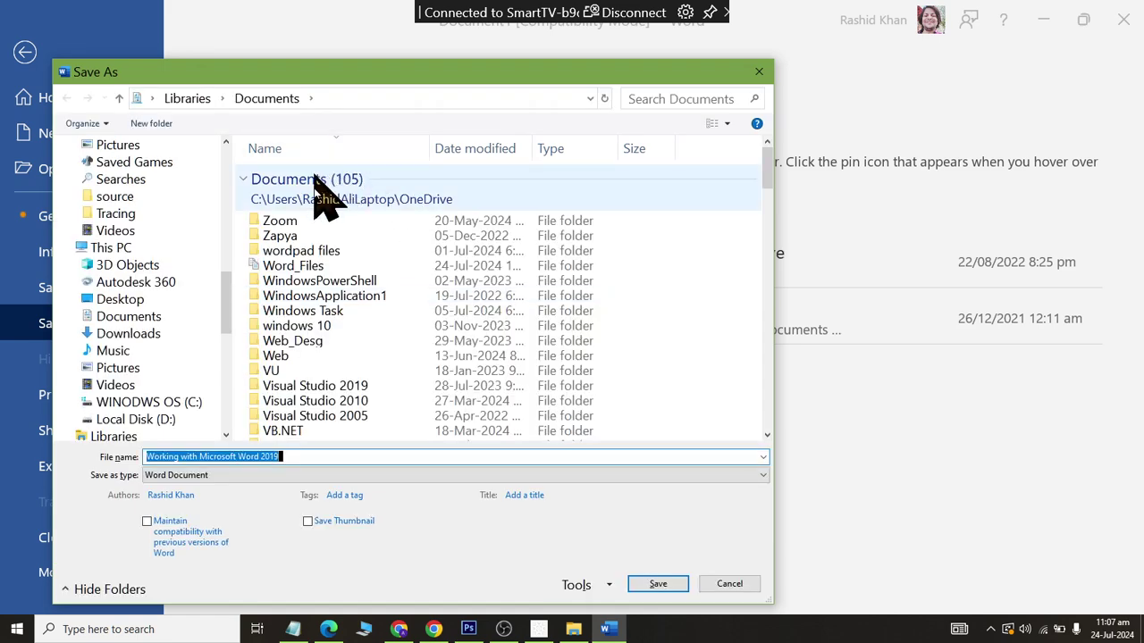
pyautogui.click(313, 266)
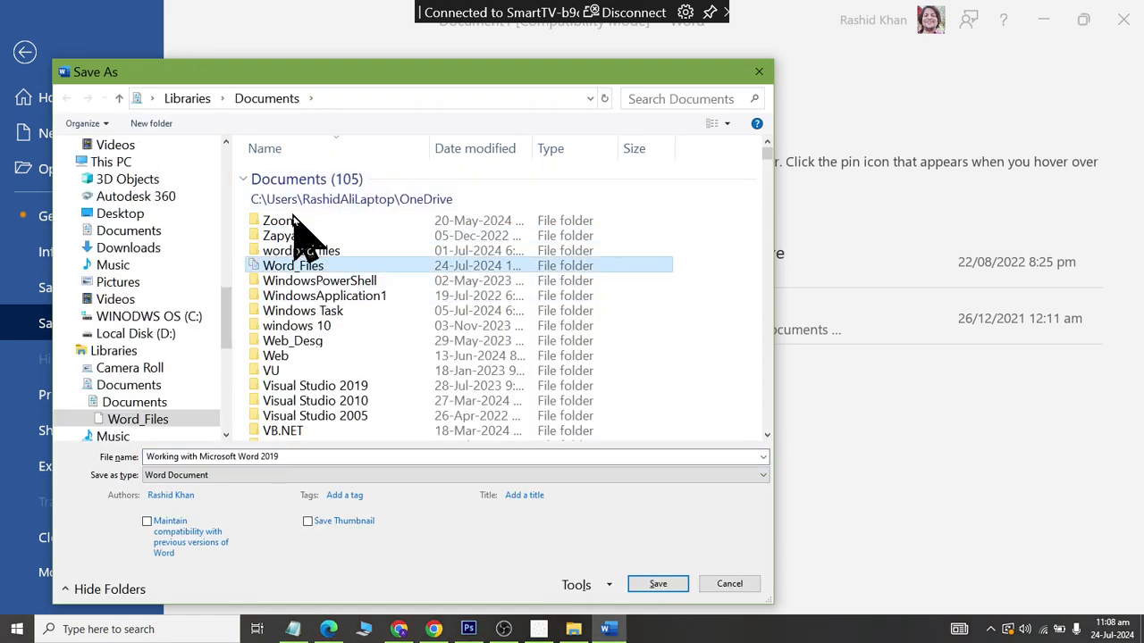
pyautogui.click(318, 219)
pyautogui.press('o')
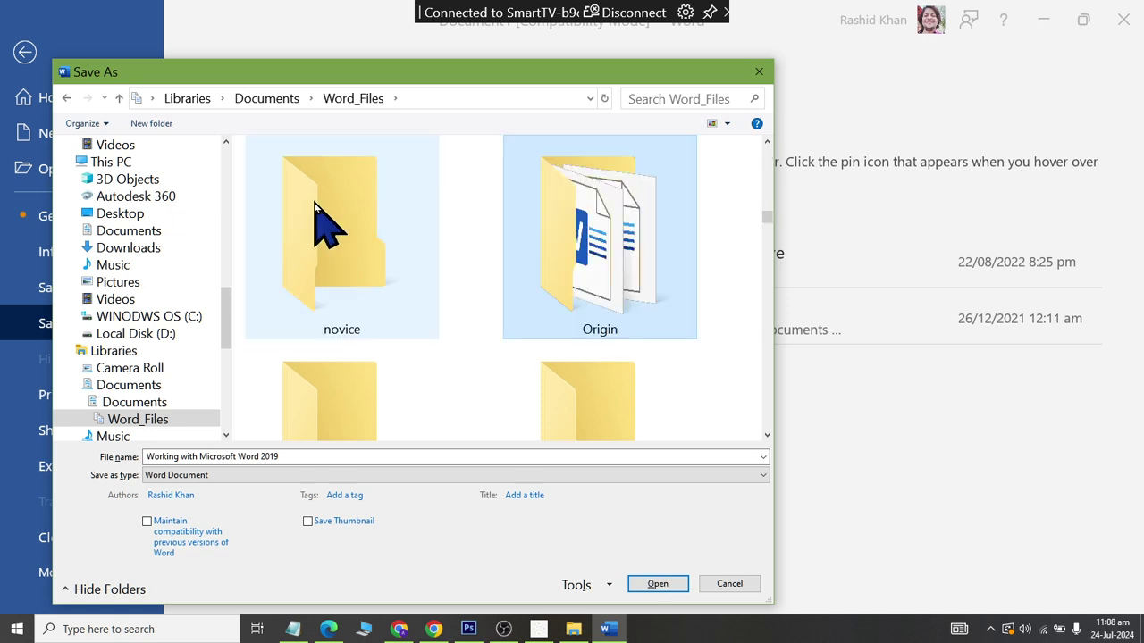
pyautogui.press('Return')
# Step: Save as 'Class 03 File 03 Word Working', accepting the newest-format upgrade
pyautogui.tripleClick(293, 456)
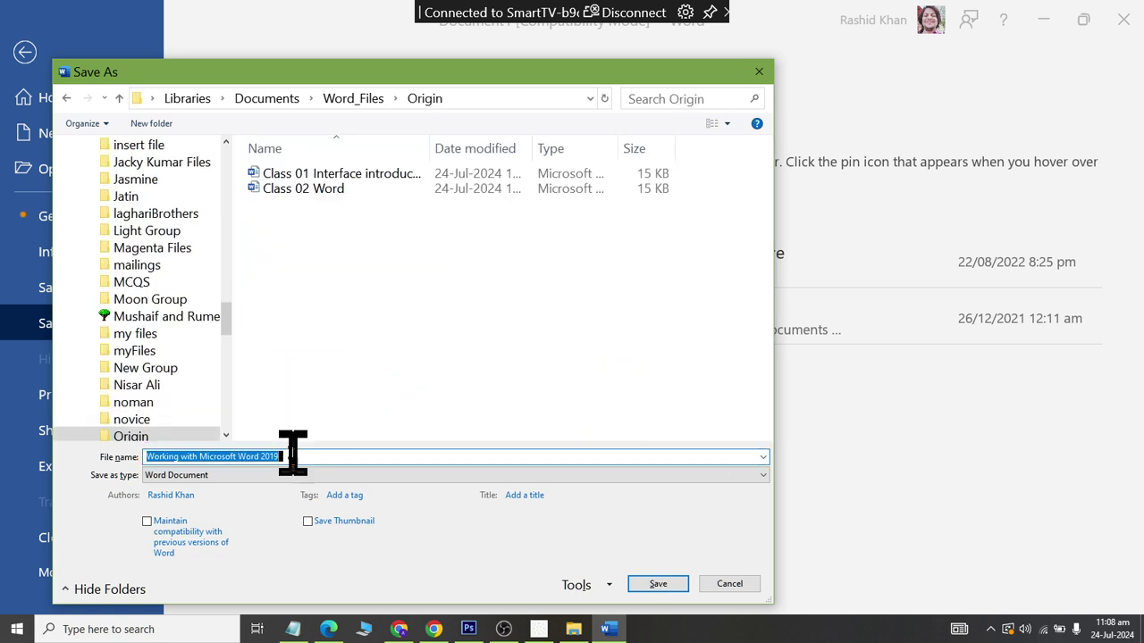
pyautogui.write('Class 03')
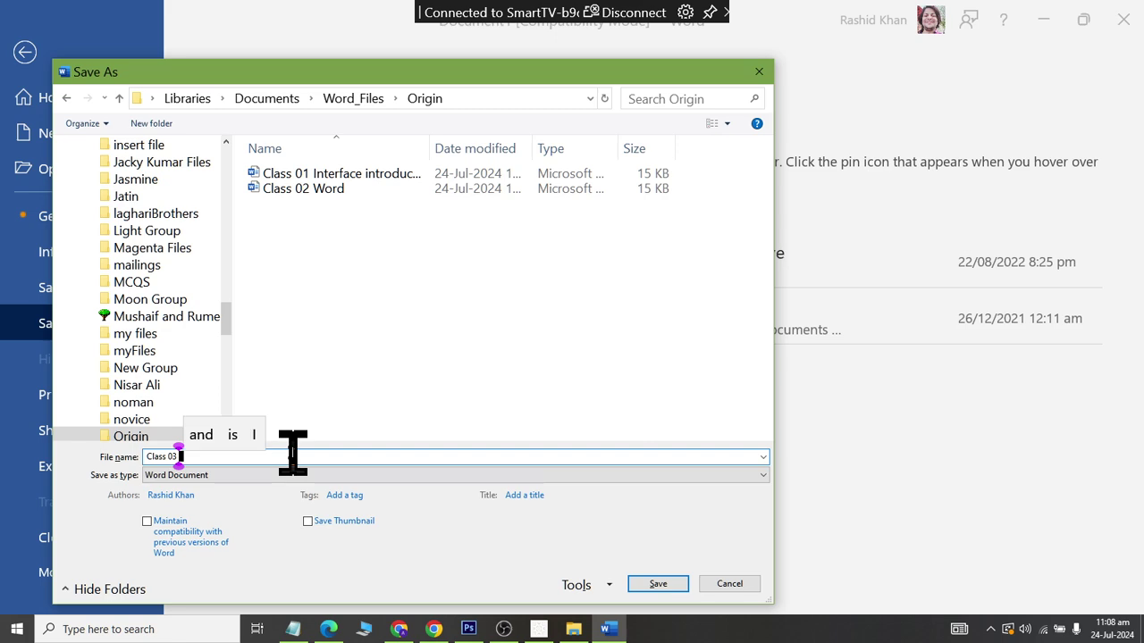
pyautogui.write(' Fil')
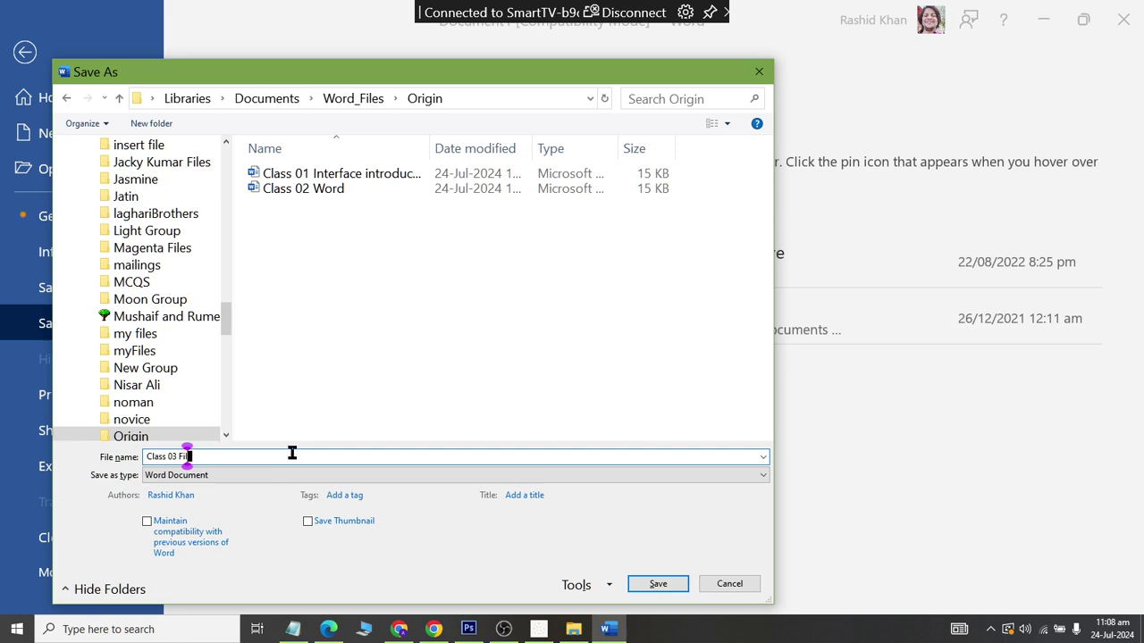
pyautogui.write('e 03 Word Working')
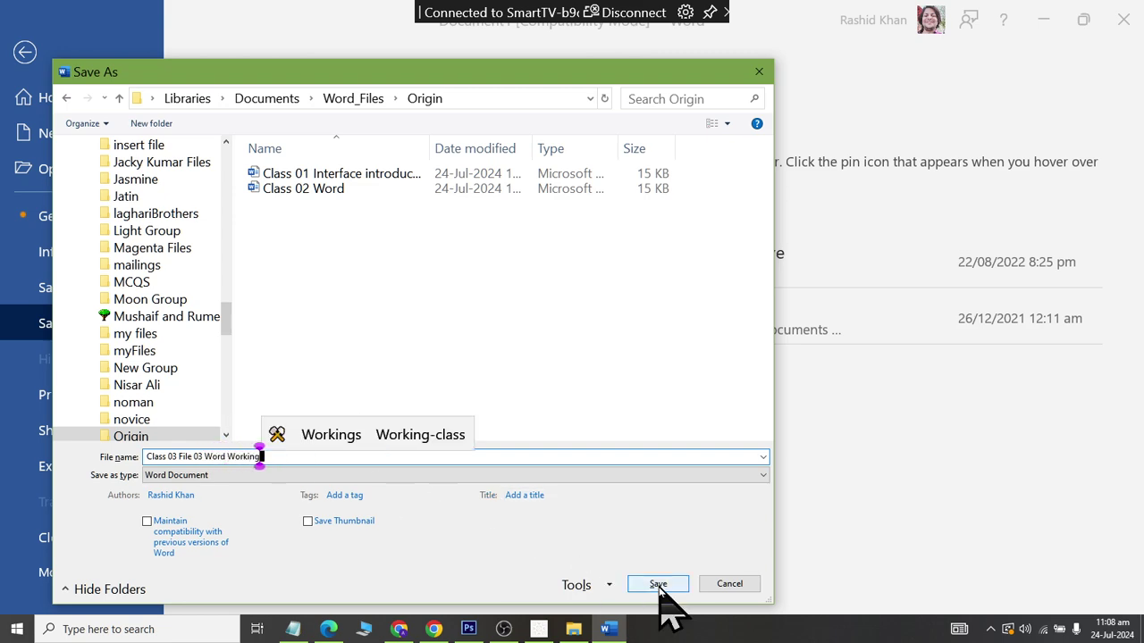
pyautogui.click(658, 585)
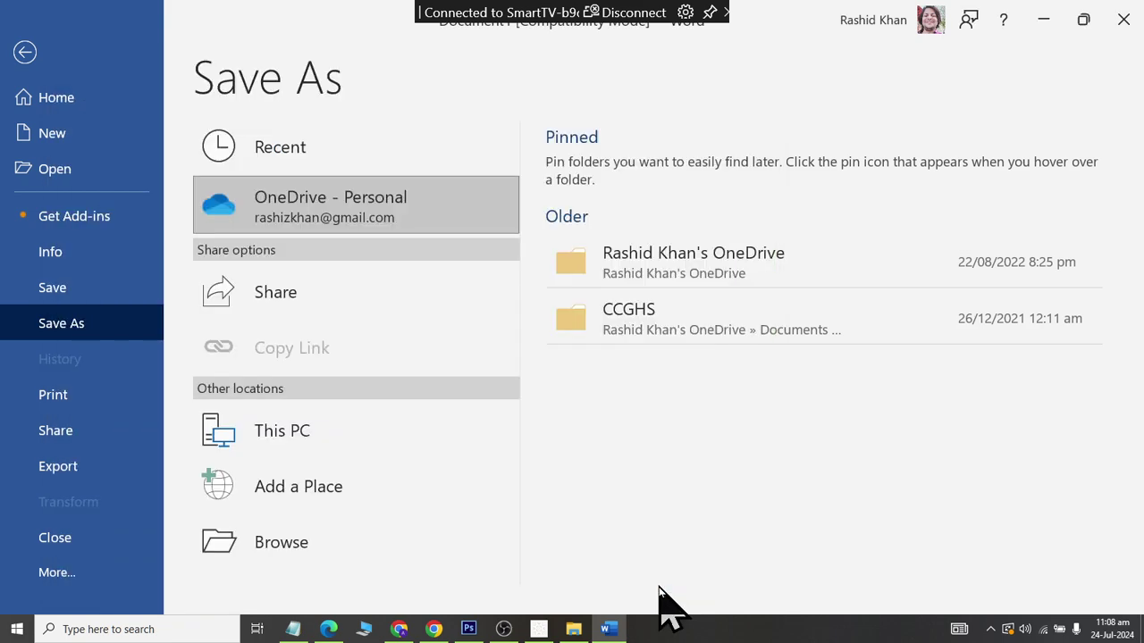
pyautogui.click(591, 379)
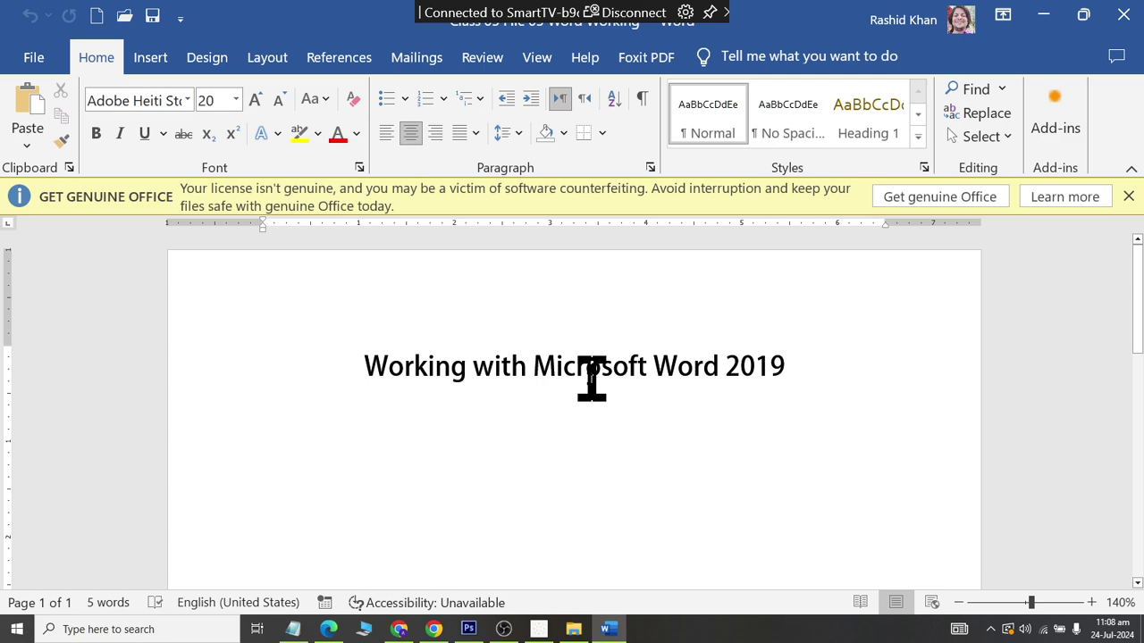